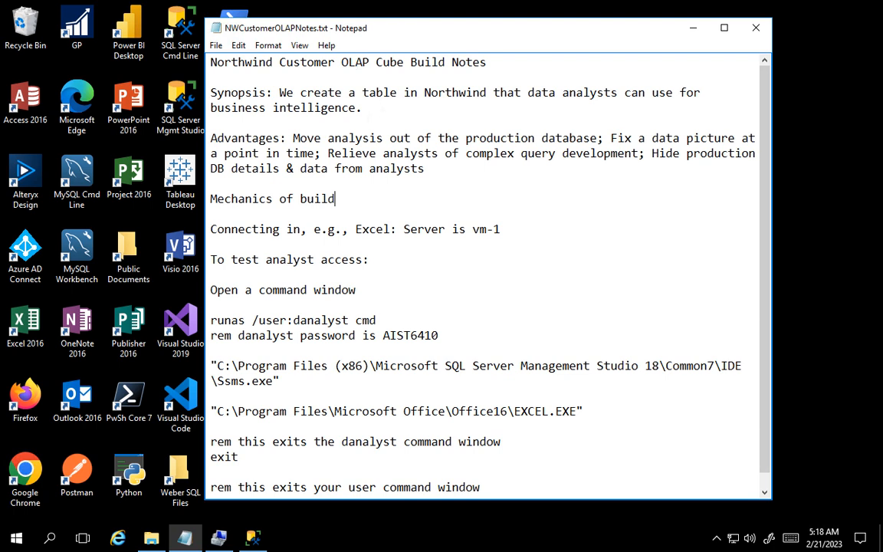
- Switch to SQL Server Management Studio and examine how Order Details, Products, Orders and Customers are related in the FullERD diagram
left_click(252, 538)
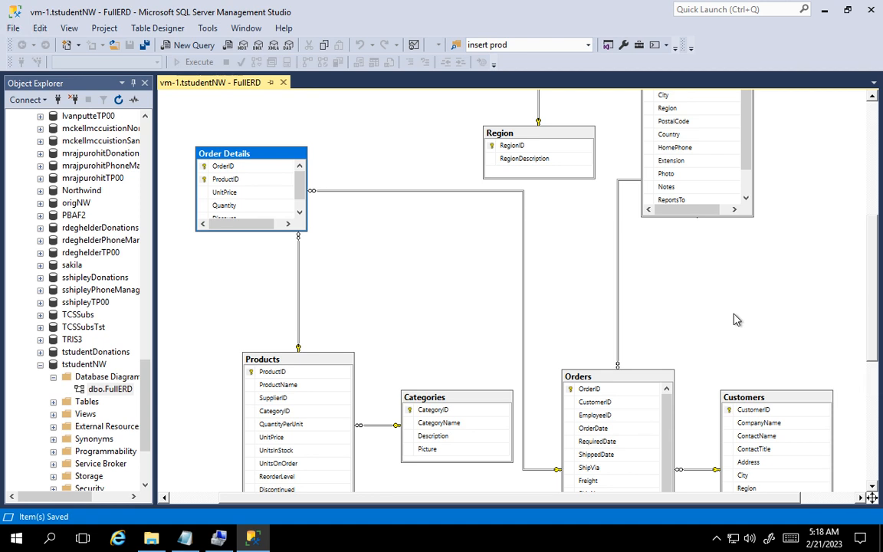
scroll(724, 337, "down", 3)
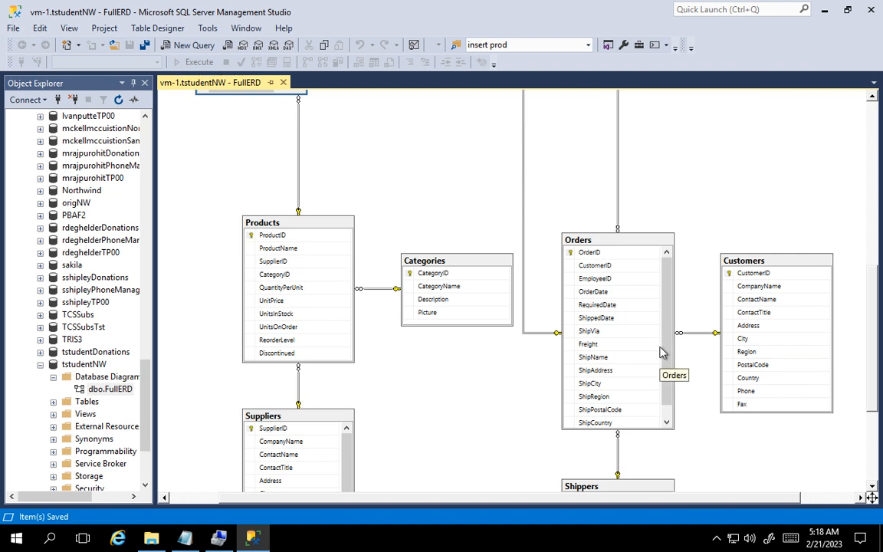
scroll(663, 352, "down", 3)
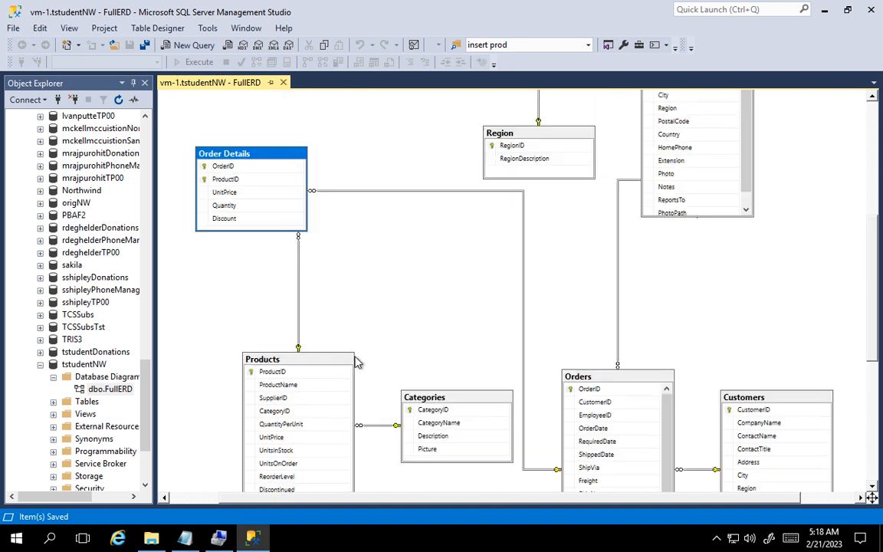
scroll(355, 361, "up", 6)
scroll(643, 269, "down", 2)
scroll(642, 269, "down", 2)
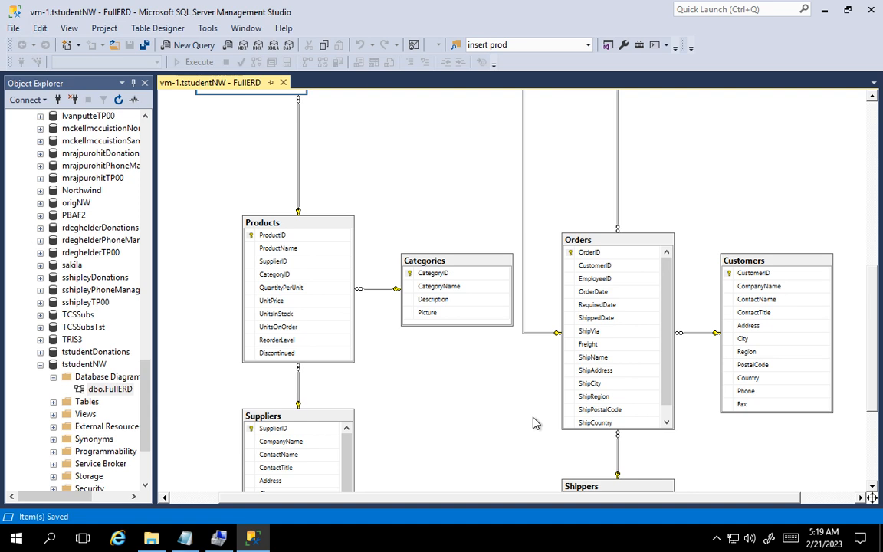
left_click(824, 11)
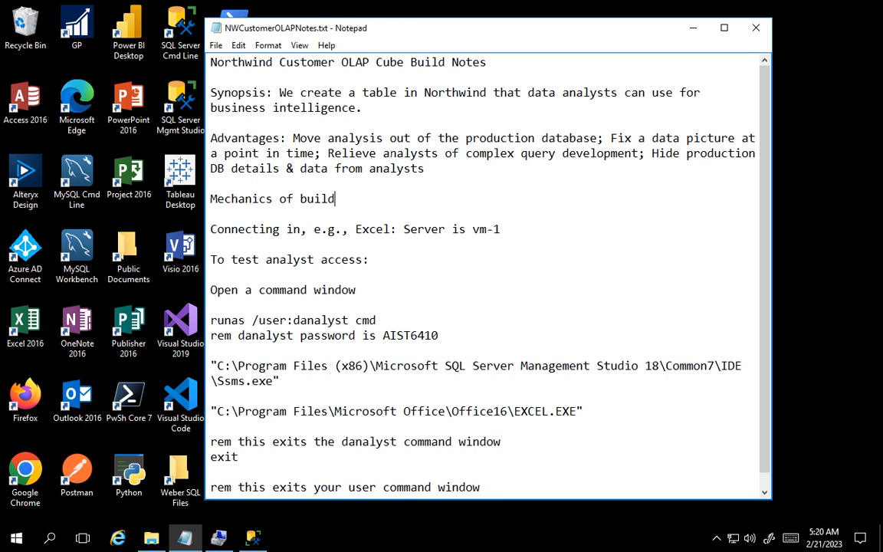
left_click(253, 538)
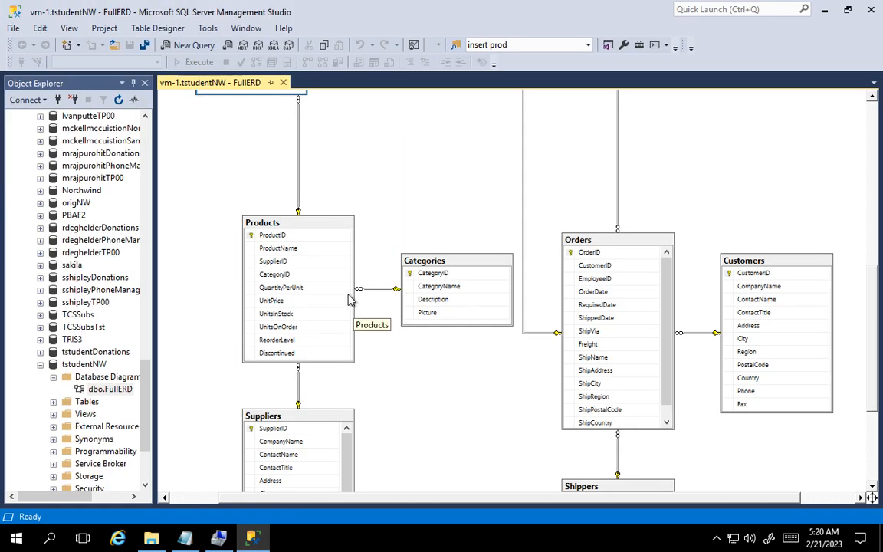
left_click(824, 10)
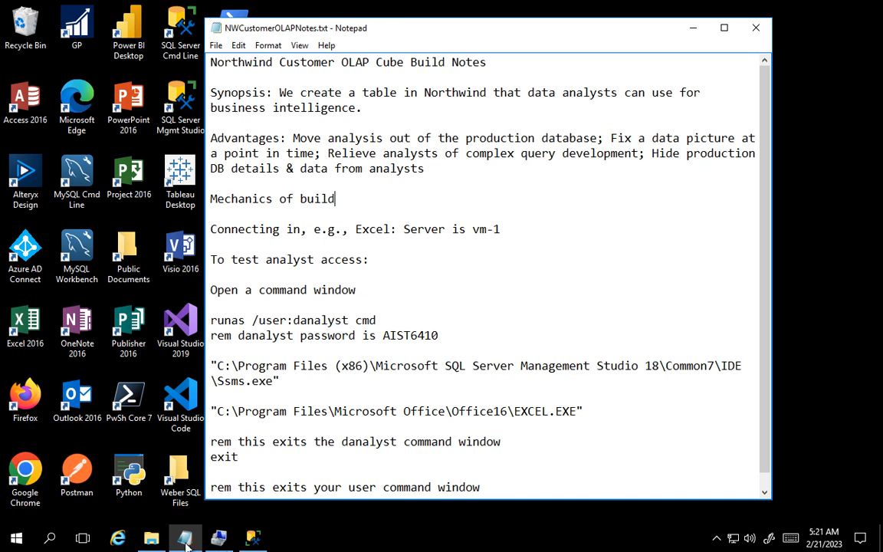
- Open NWCustomerOLAPBaseQuery.txt from the AIST6410 folder in Documents and copy its entire query text
left_click(157, 539)
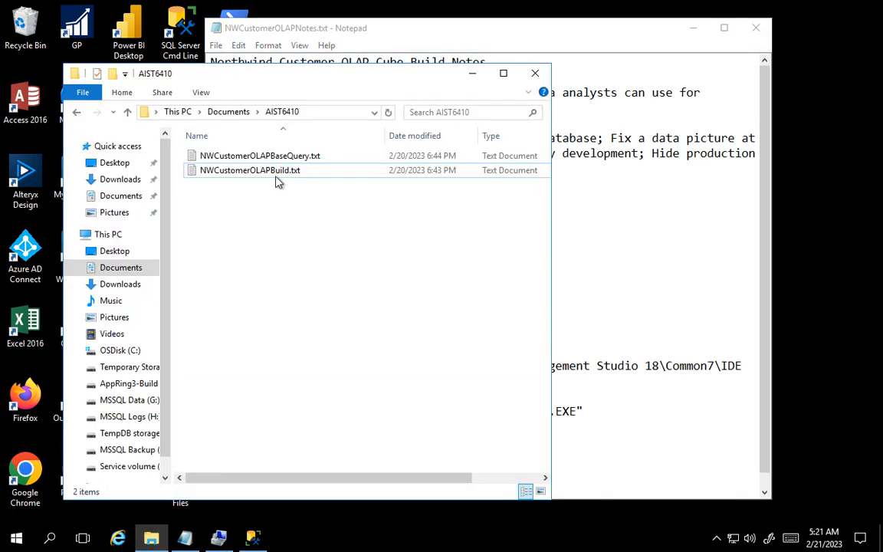
double_click(282, 157)
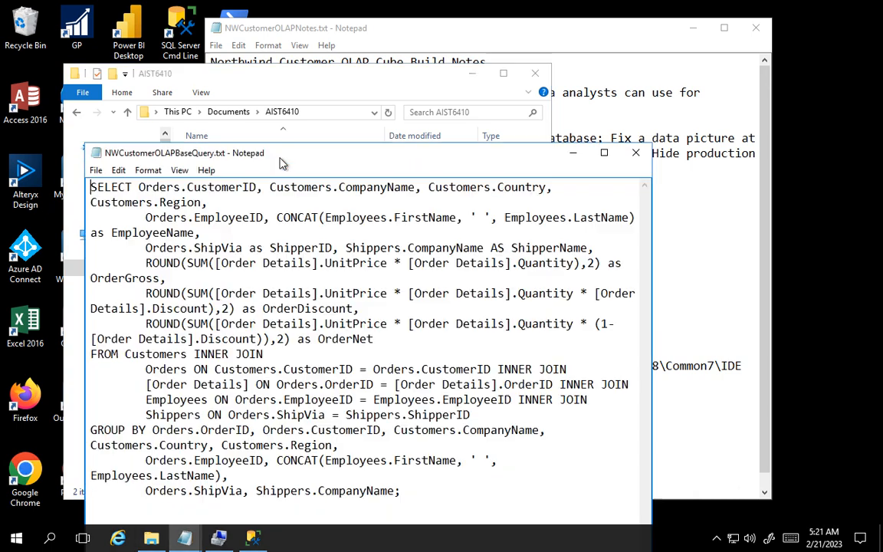
key("ctrl+a")
key("ctrl+c")
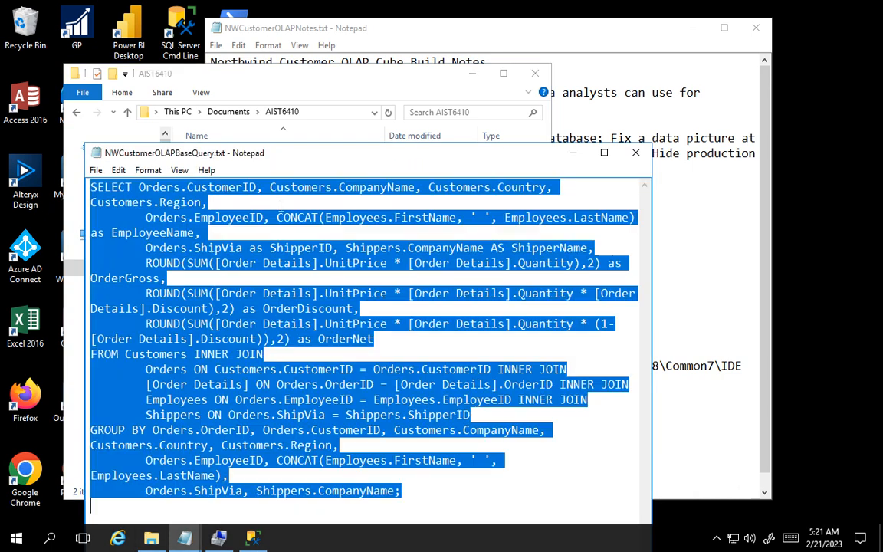
- Close the FullERD diagram, execute the copied base query in a new tstudentNW query window, and close that window without saving
left_click(251, 541)
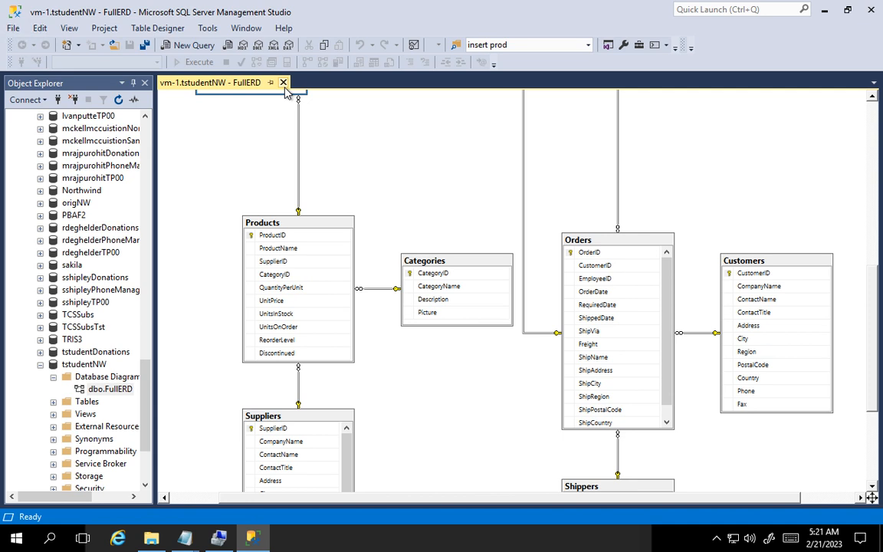
left_click(283, 82)
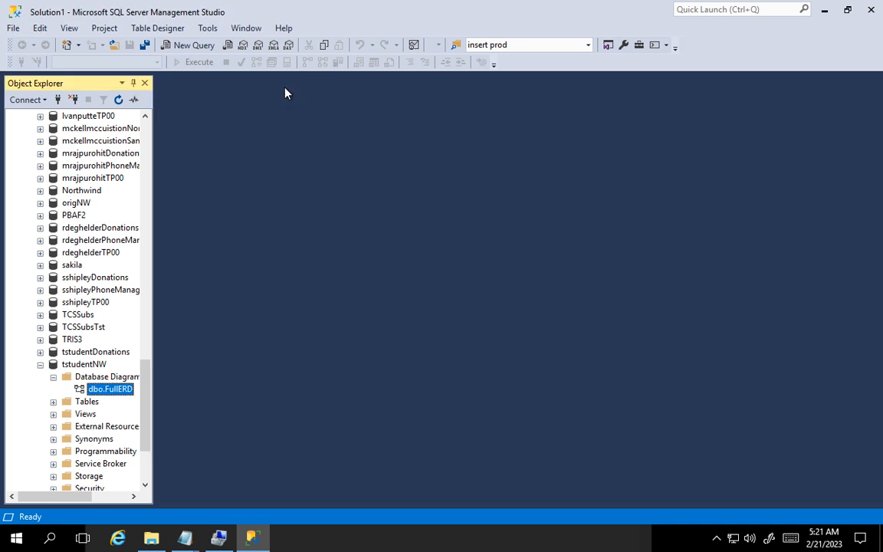
left_click(188, 46)
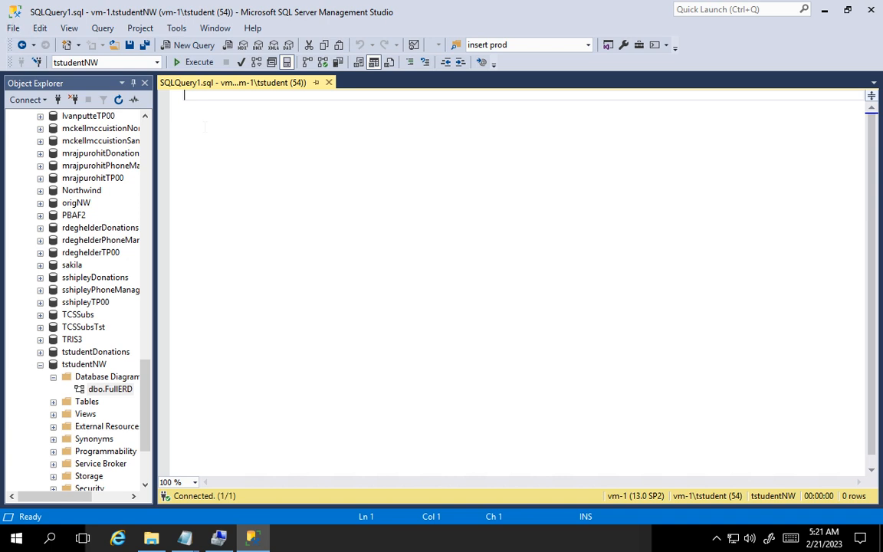
key("ctrl+v")
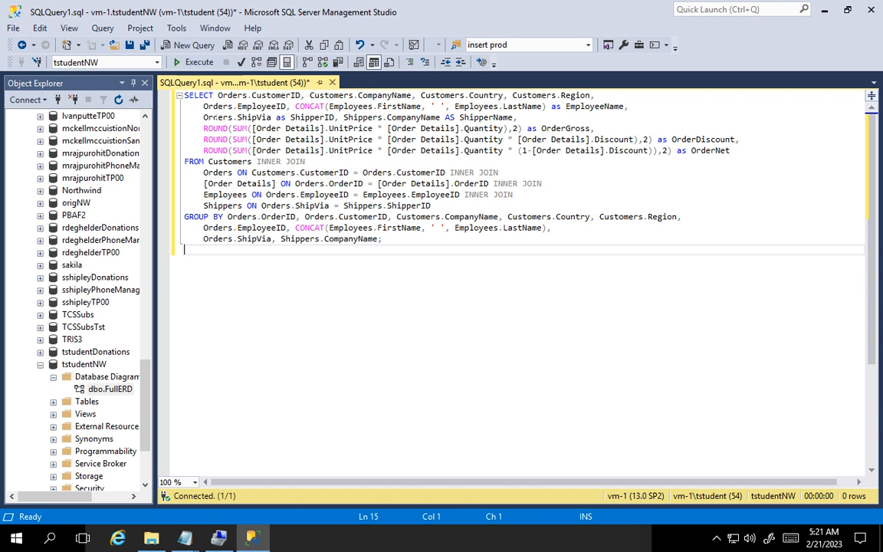
left_click(195, 62)
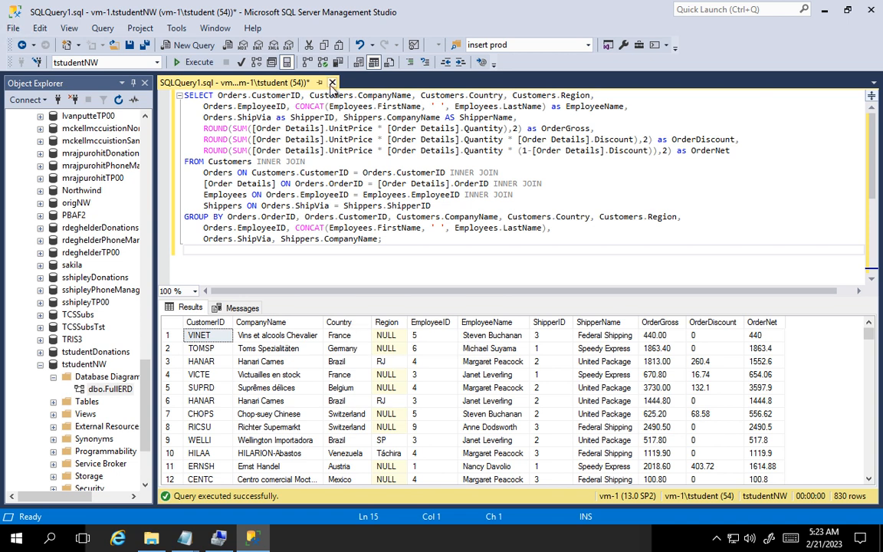
left_click(331, 82)
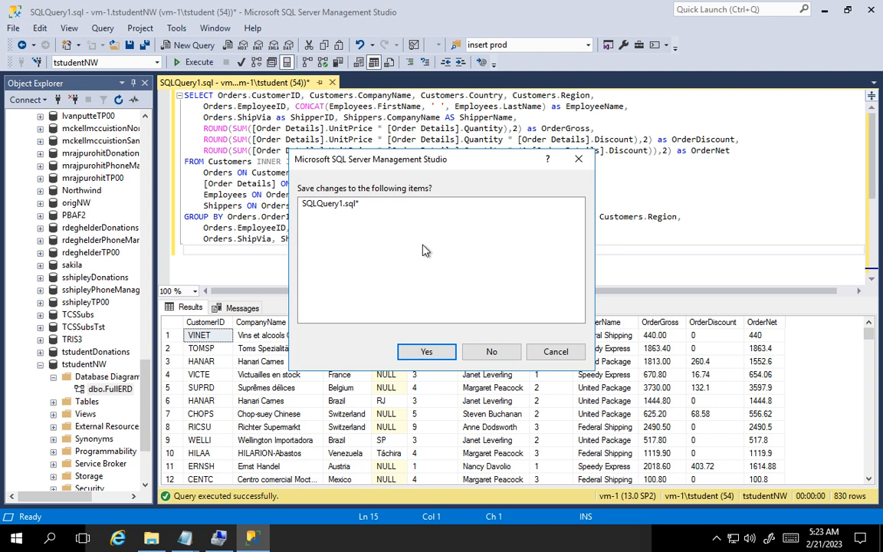
left_click(491, 351)
- Open NWCustomerOLAPBuild.txt from the AIST6410 folder and copy the whole build script
mouse_move(184, 542)
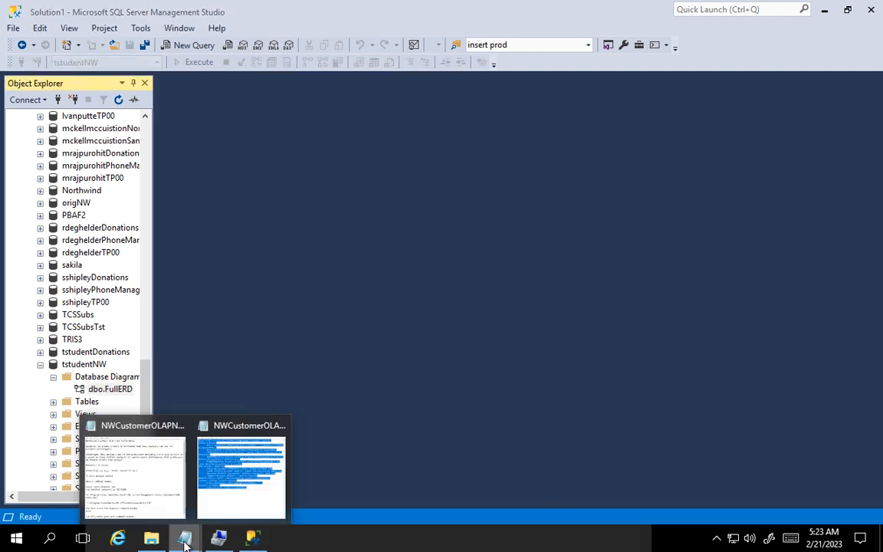
left_click(137, 493)
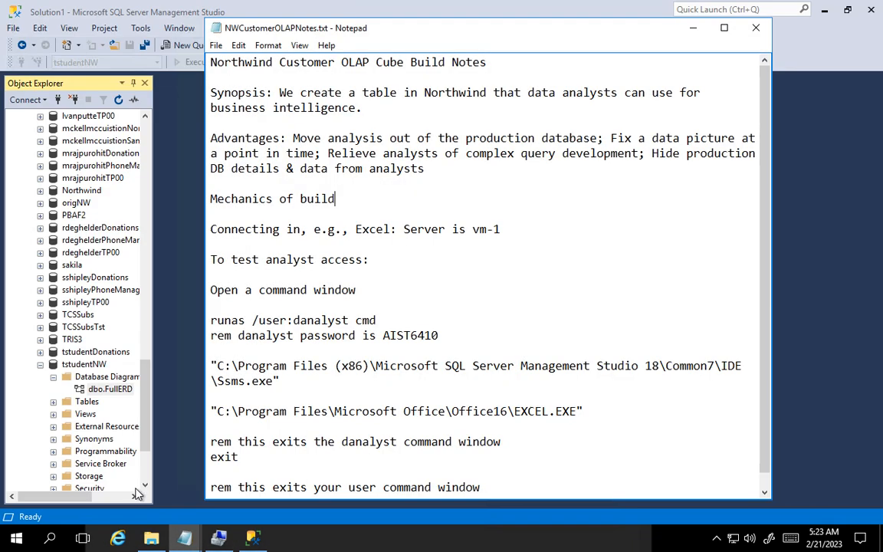
left_click(152, 539)
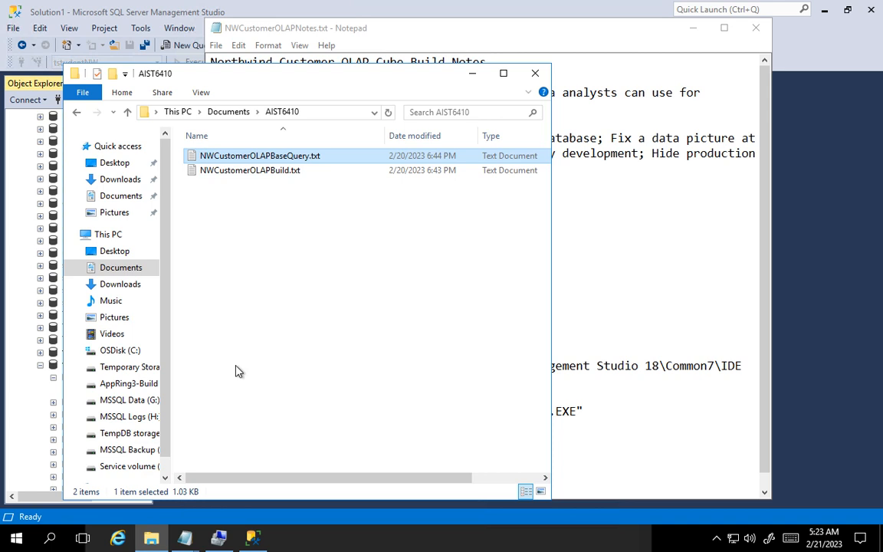
double_click(251, 171)
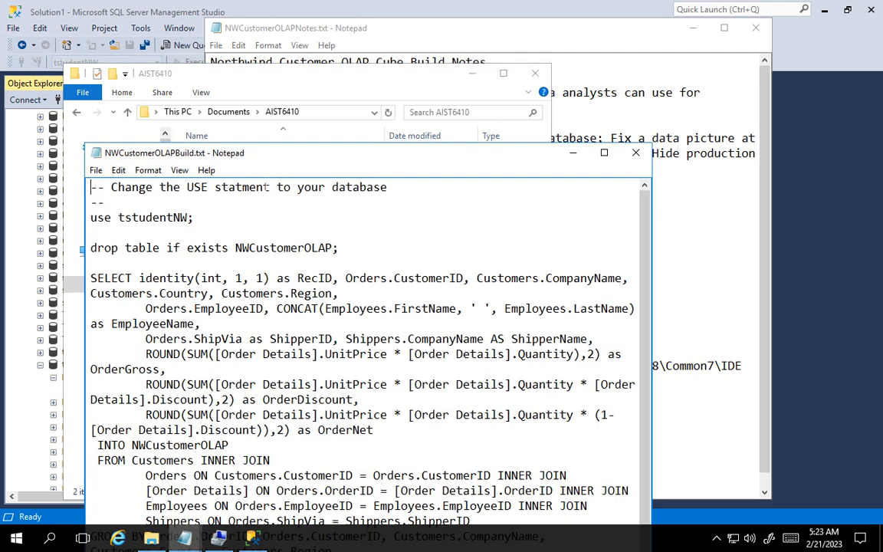
left_click_drag(90, 247, 560, 538)
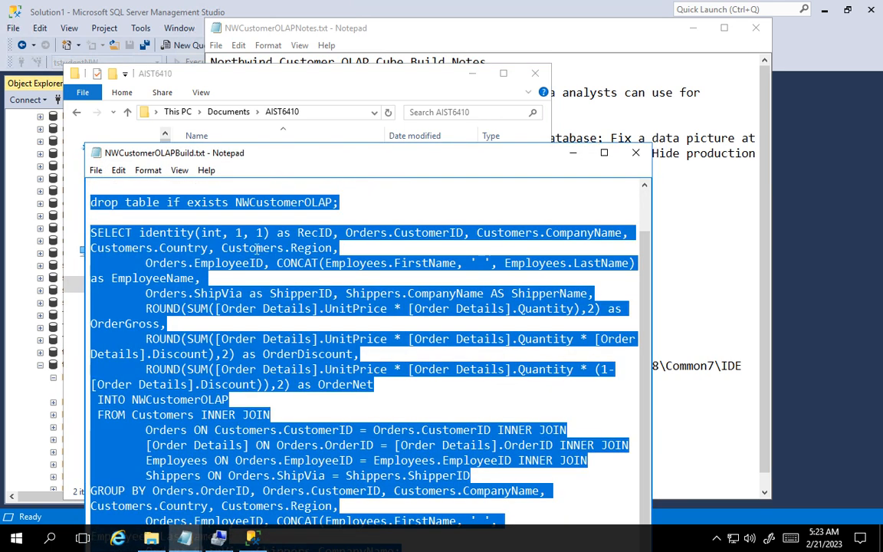
- Paste the copied build script into a new query on tstudentNW in SQL Server Management Studio
left_click(253, 537)
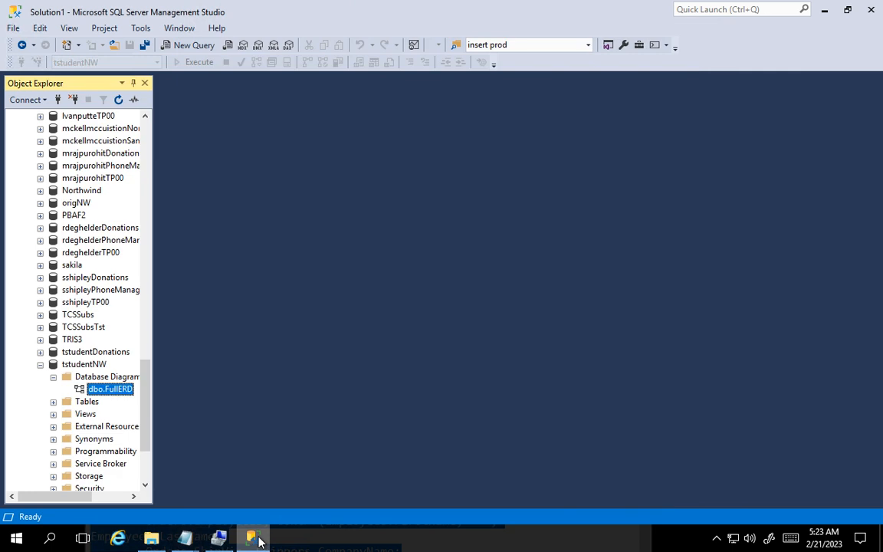
left_click(184, 45)
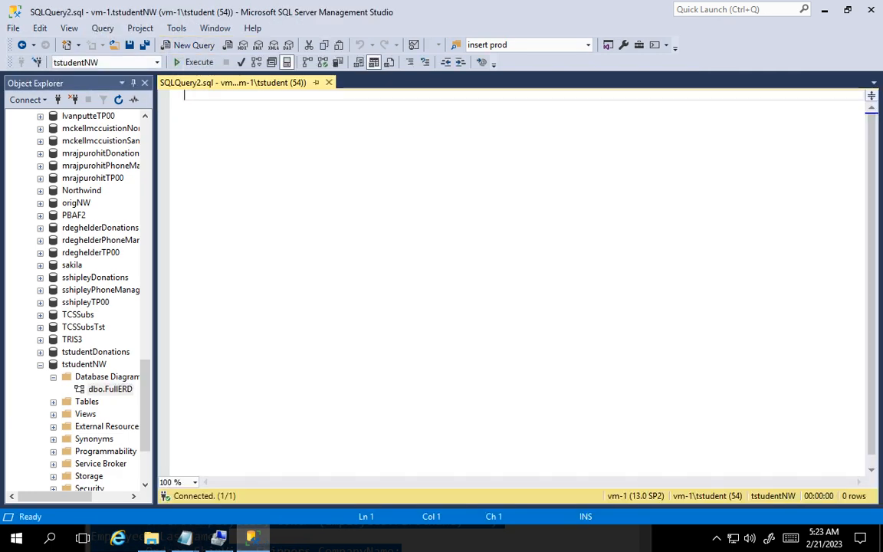
key("ctrl+v")
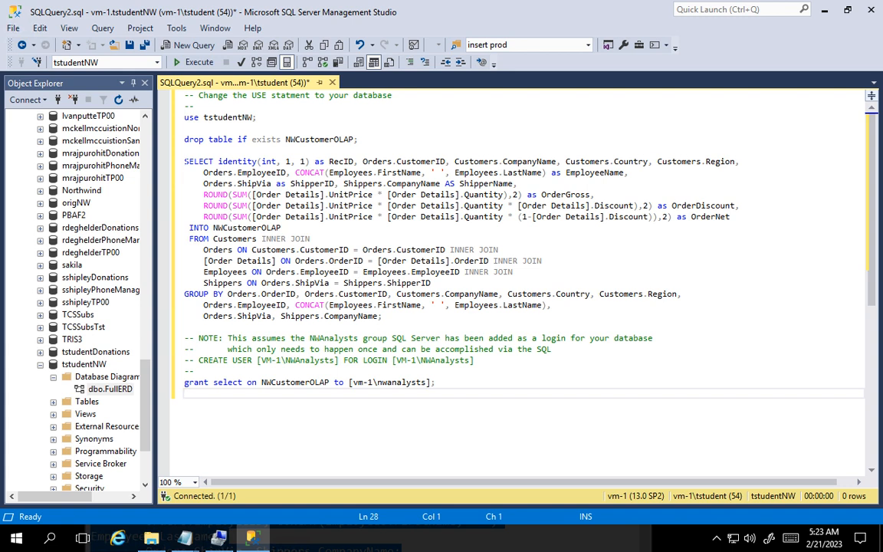
- Examine the build script's USE and DROP TABLE statements, RecID identity column, INTO NWCustomerOLAP clause and select grant to the nwanalysts group
left_click_drag(184, 161, 382, 316)
left_click(435, 316)
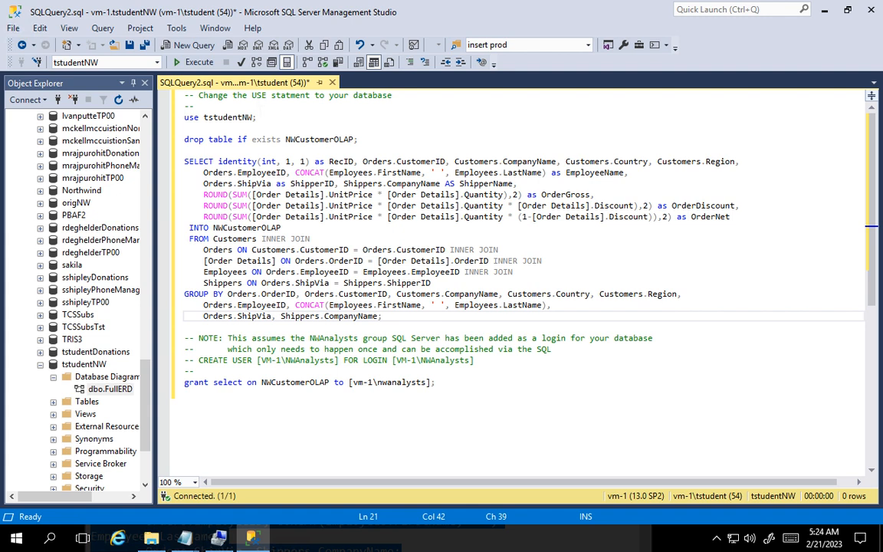
left_click_drag(256, 117, 184, 117)
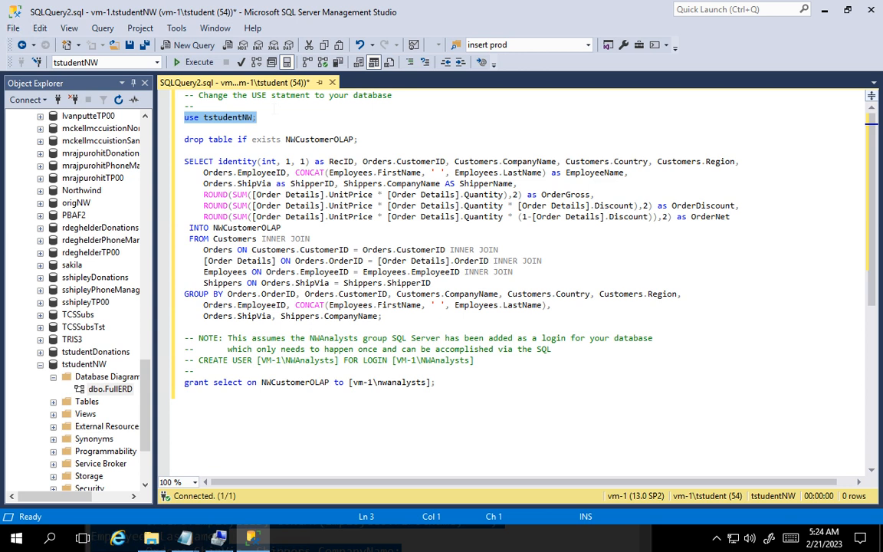
left_click(265, 117)
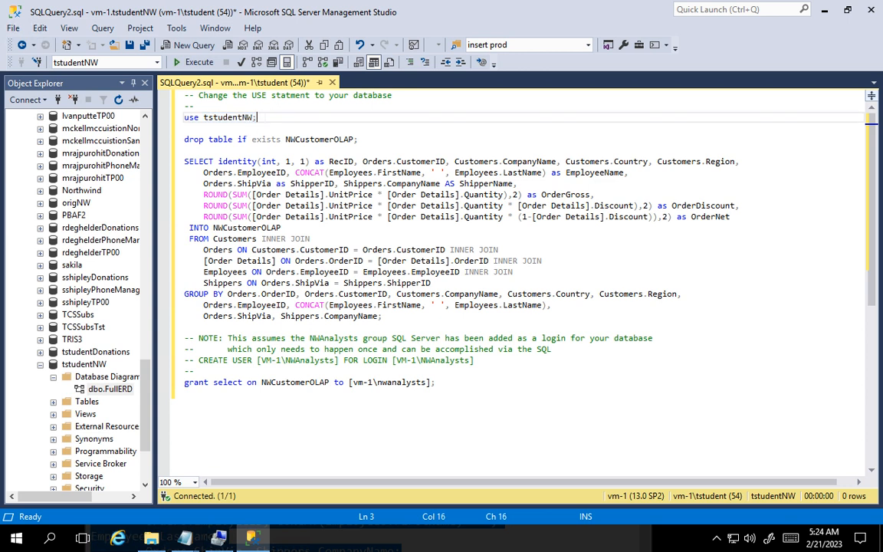
left_click_drag(185, 139, 359, 139)
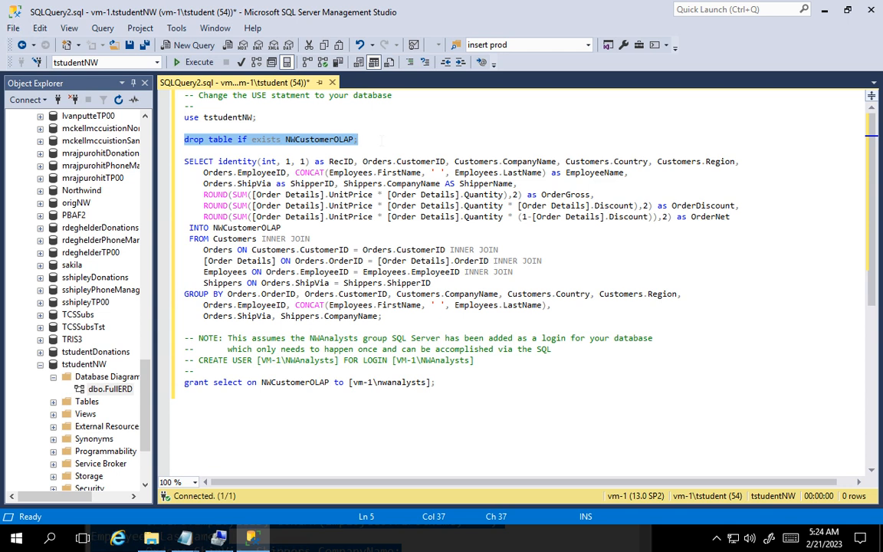
left_click(381, 140)
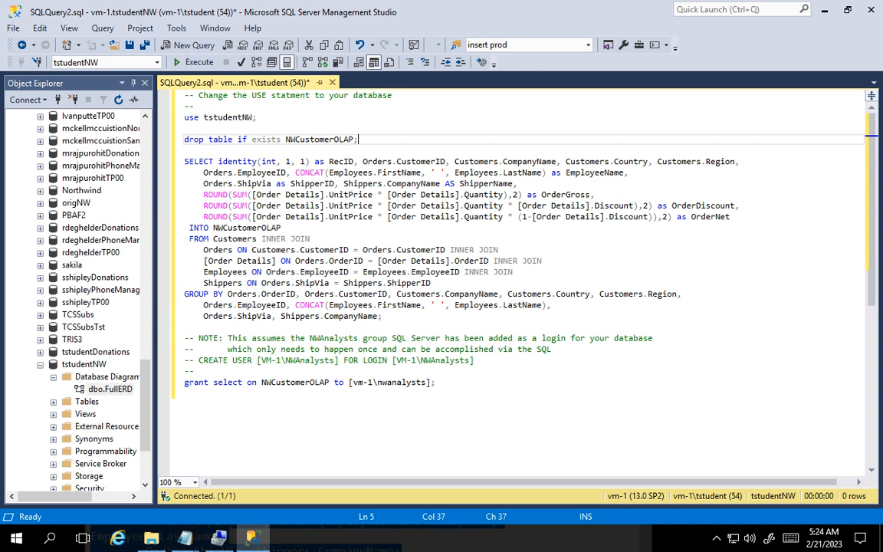
left_click_drag(218, 162, 355, 162)
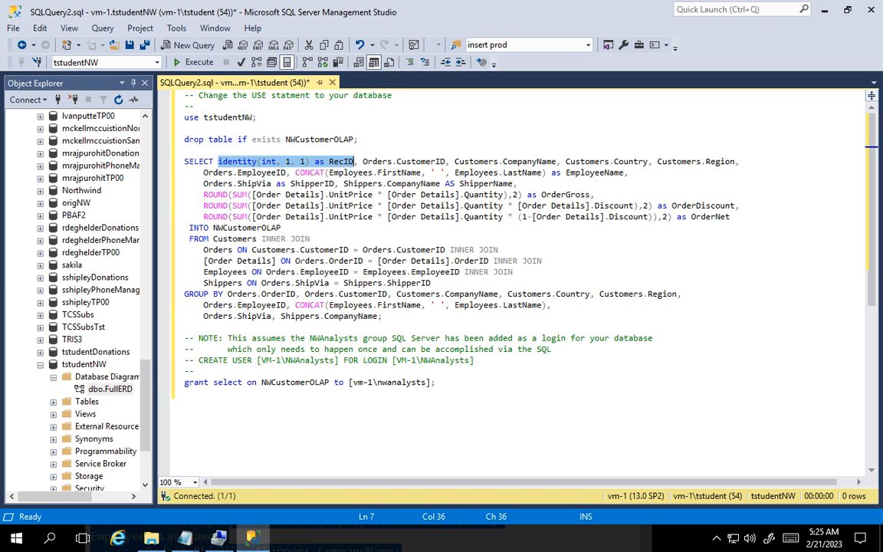
left_click_drag(188, 227, 281, 228)
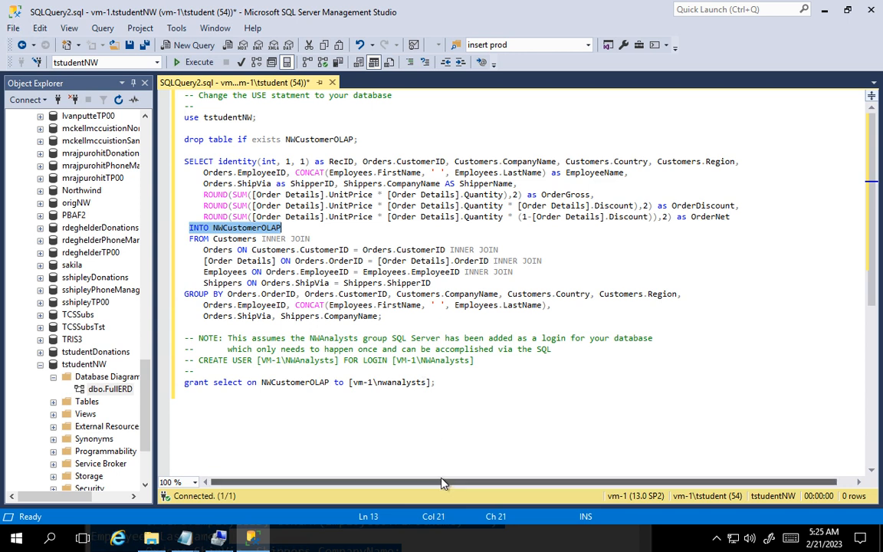
left_click(443, 440)
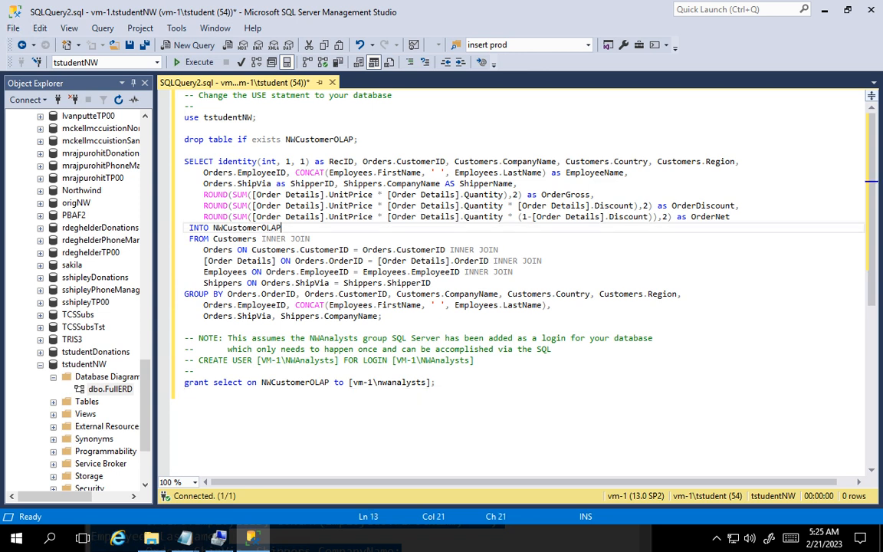
left_click_drag(282, 228, 189, 228)
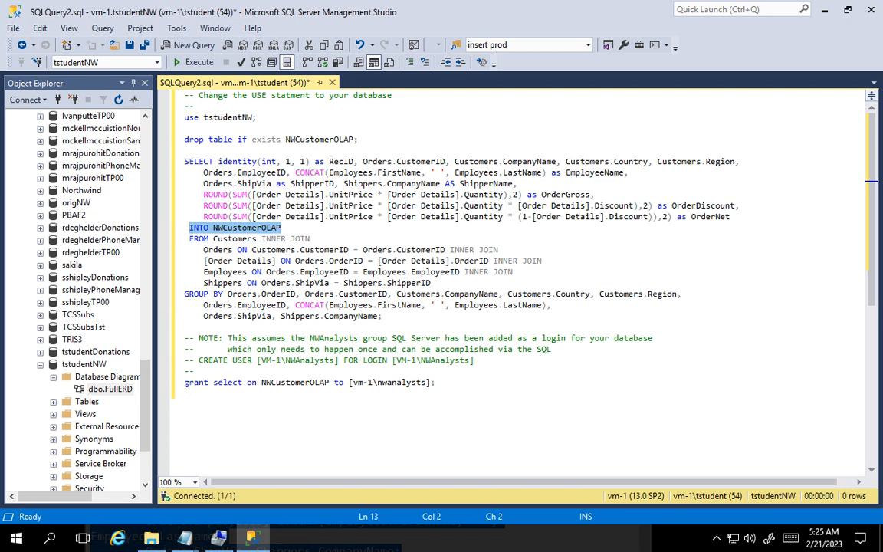
left_click_drag(184, 382, 437, 382)
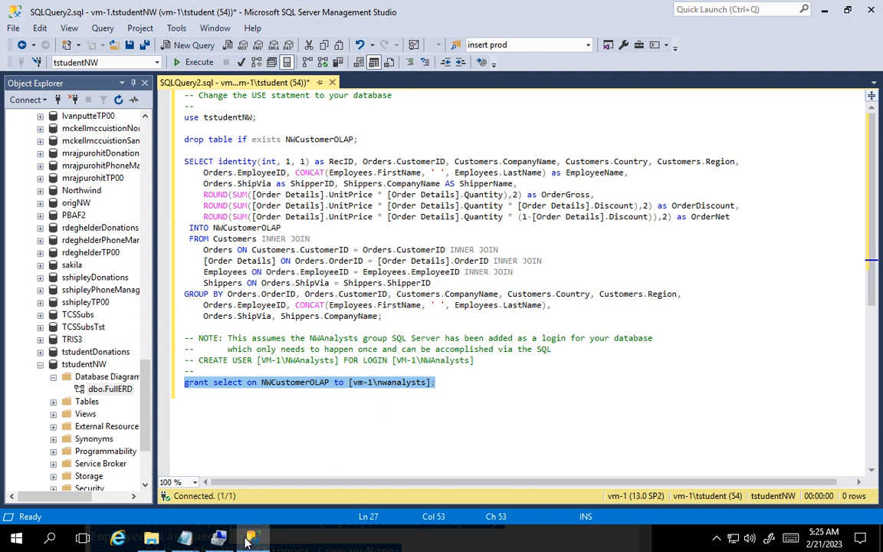
- Switch to Computer Management, check the members of the NWAnalysts local group without changing anything, and return to SQL Server Management Studio
mouse_move(218, 538)
left_click(235, 451)
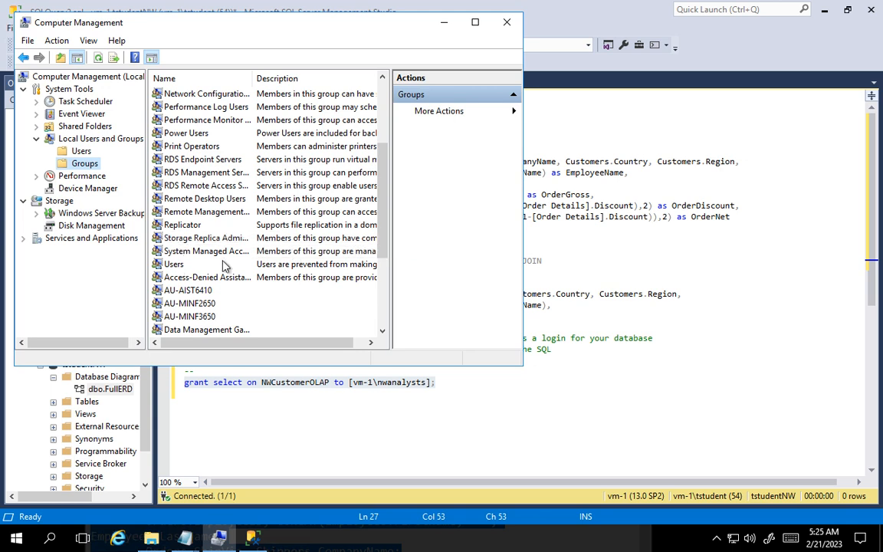
scroll(224, 264, "down", 2)
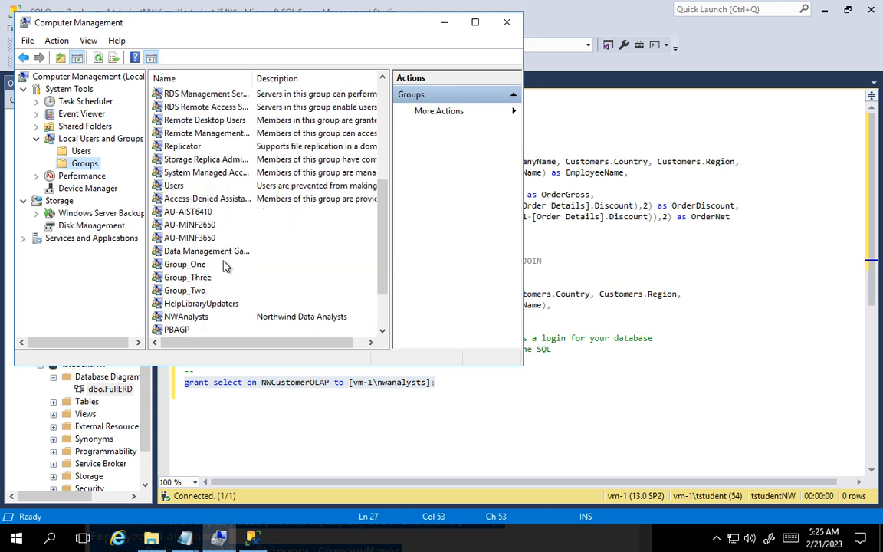
left_click(203, 319)
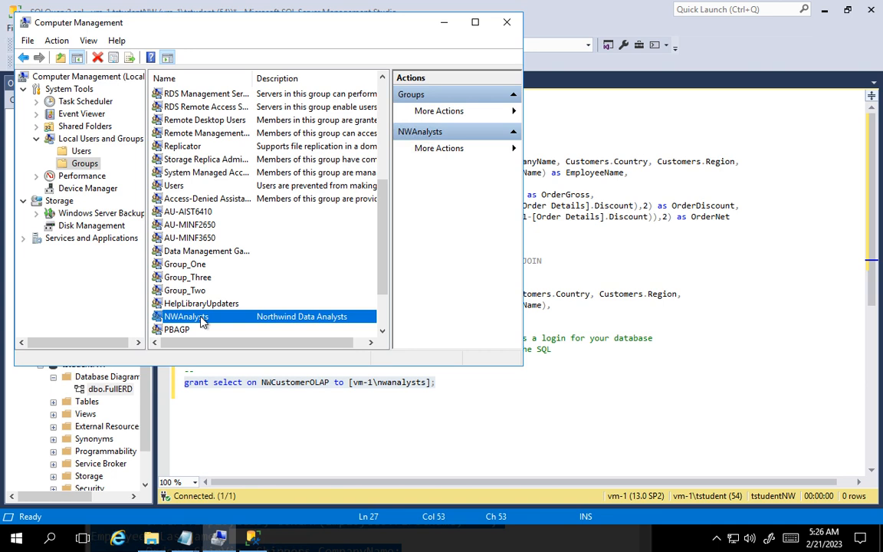
right_click(204, 322)
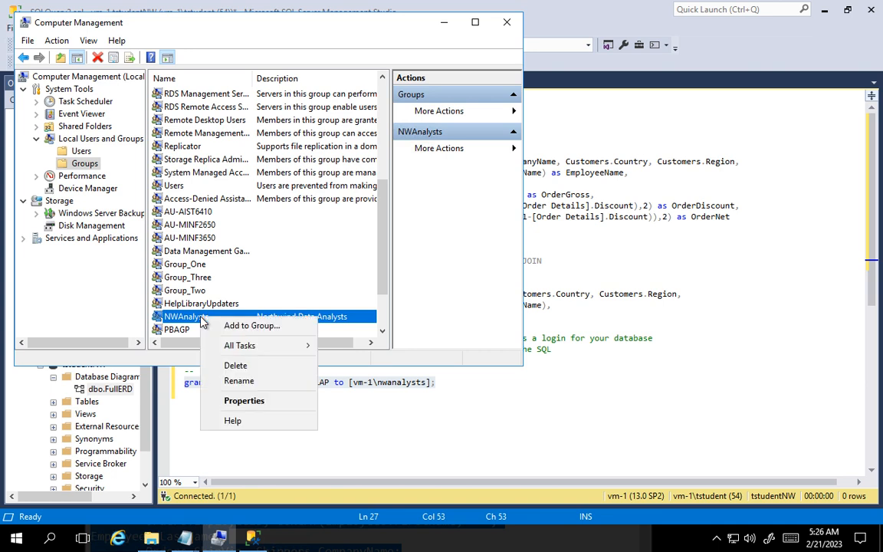
left_click(239, 400)
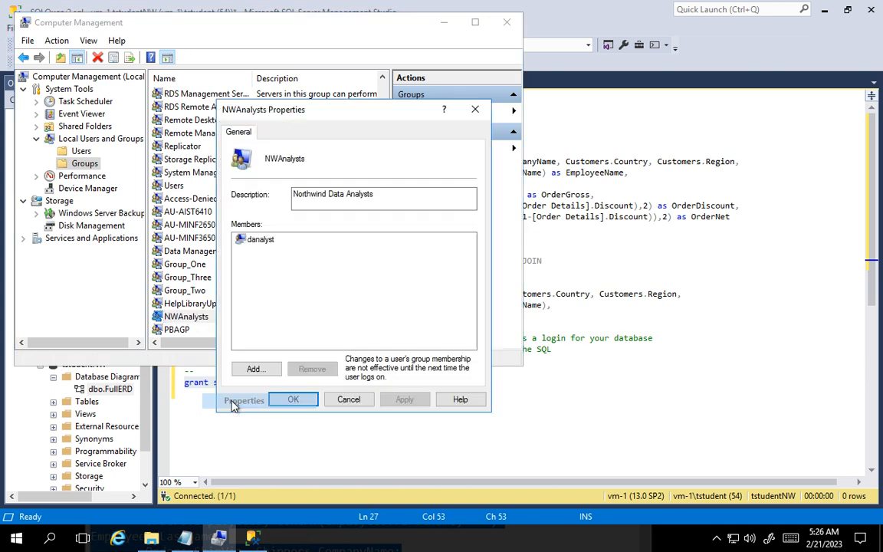
left_click(258, 240)
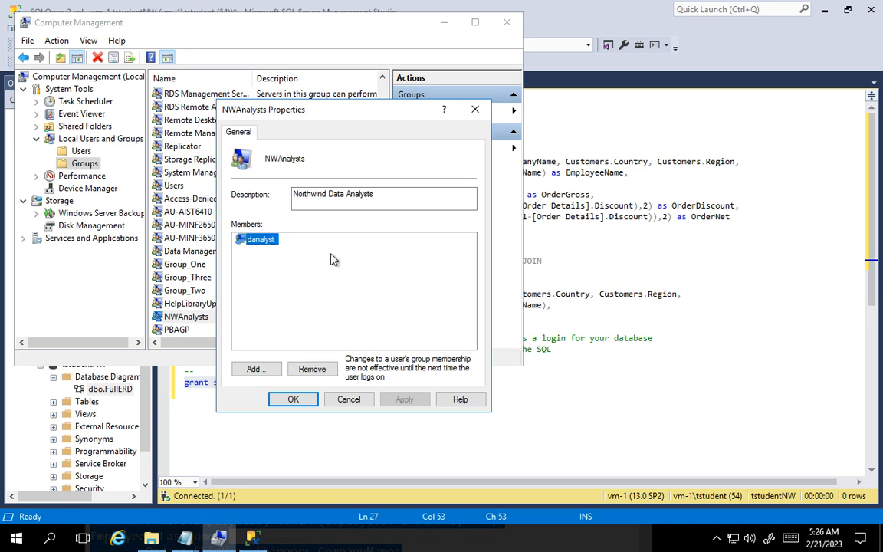
left_click(351, 398)
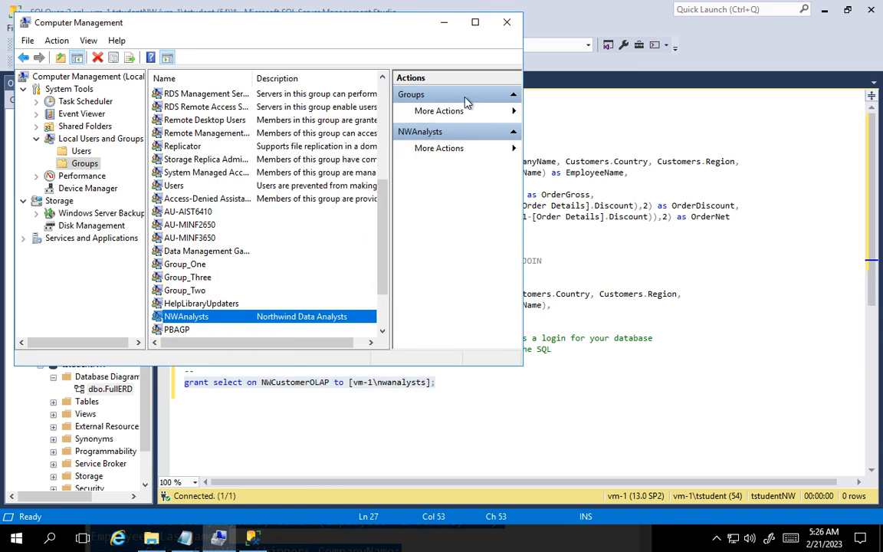
left_click(444, 22)
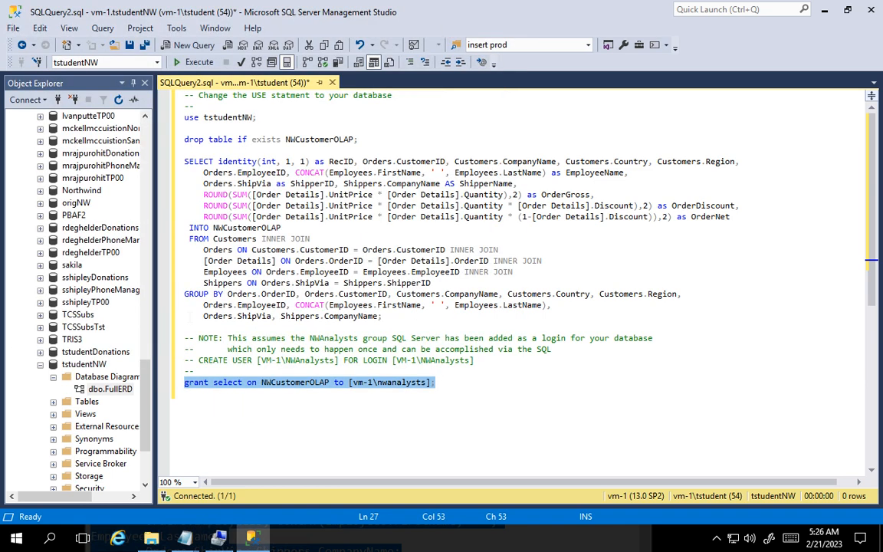
- Examine the server-level security logins, including the VM-1\AU-AIST6410 group login, and collapse the server's Security folder
left_click(146, 391)
left_click_drag(144, 386, 139, 413)
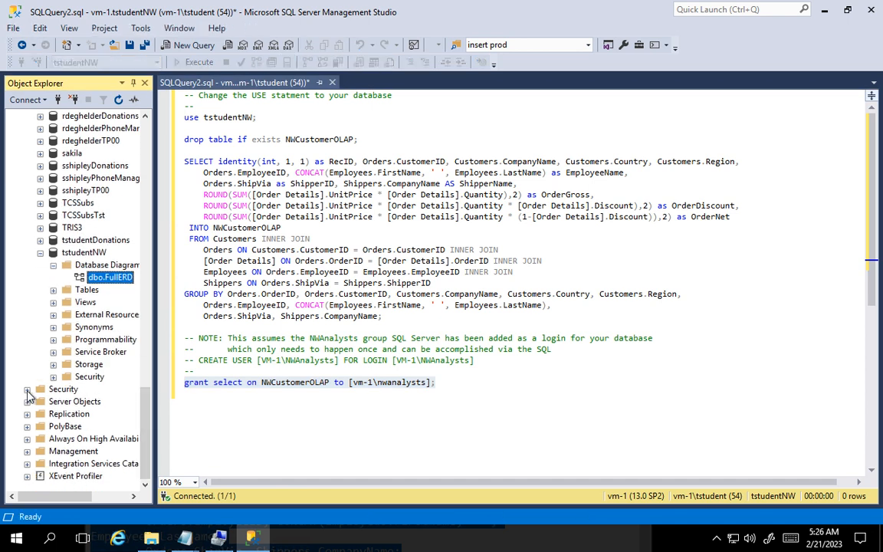
left_click(27, 389)
left_click(40, 402)
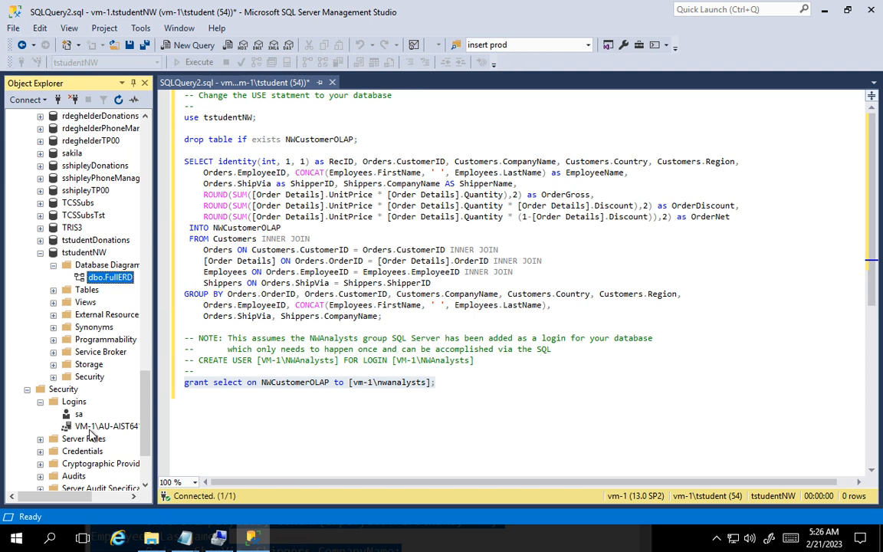
left_click(86, 427)
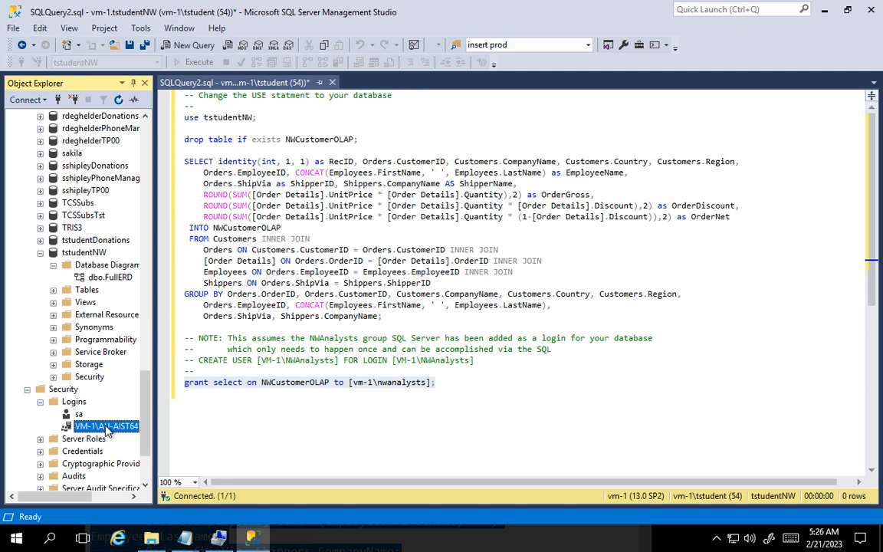
left_click(26, 388)
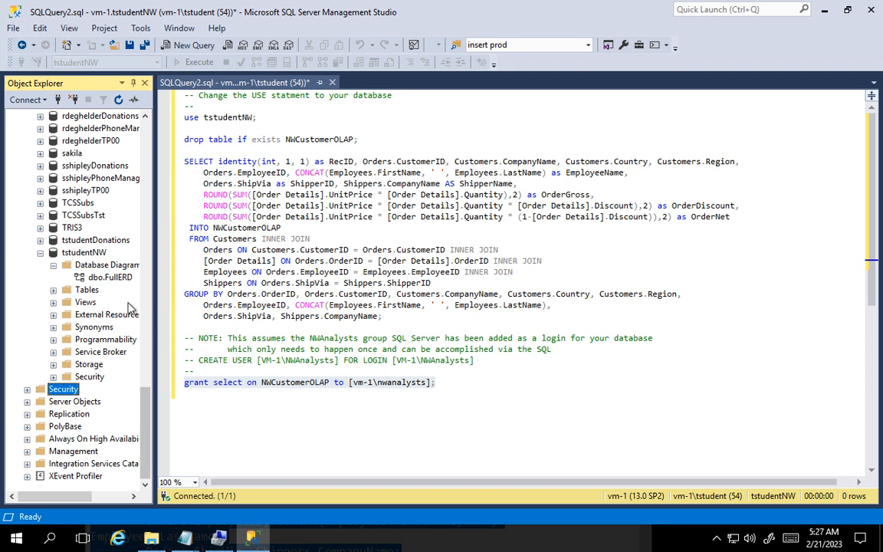
- Delete the VM-1\NWAnalysts user from the security users of the tstudentNW database
left_click(53, 376)
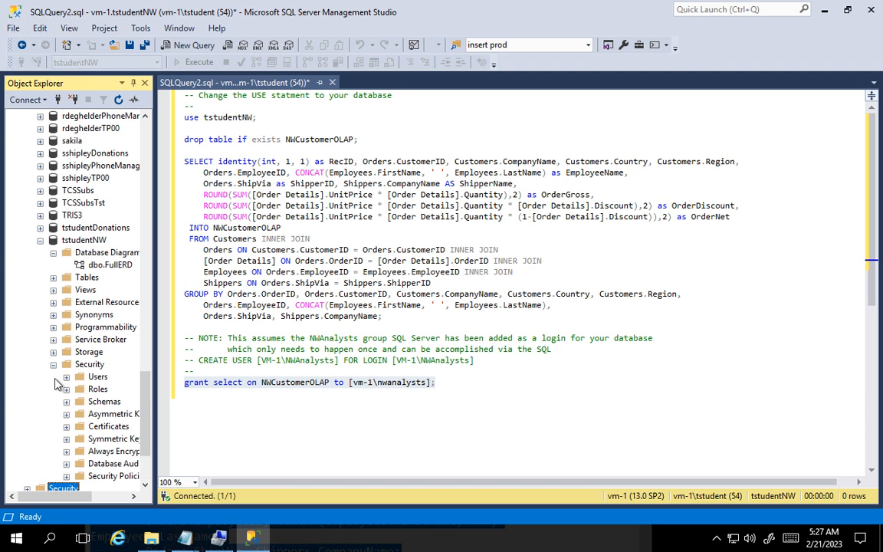
left_click(66, 377)
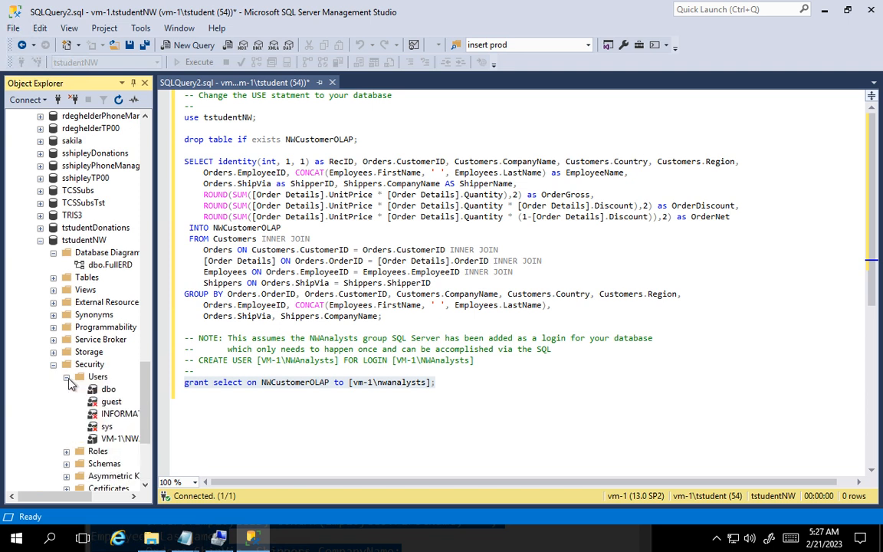
left_click(115, 439)
right_click(115, 444)
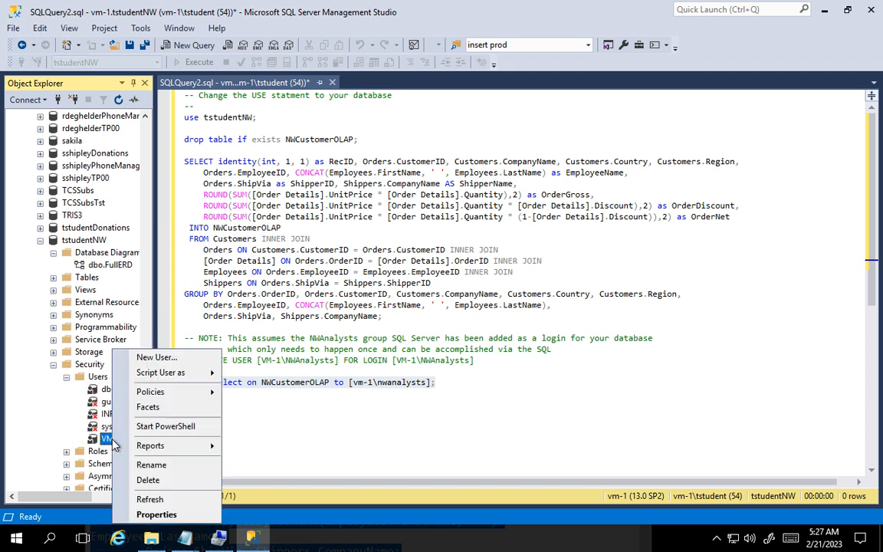
left_click(149, 481)
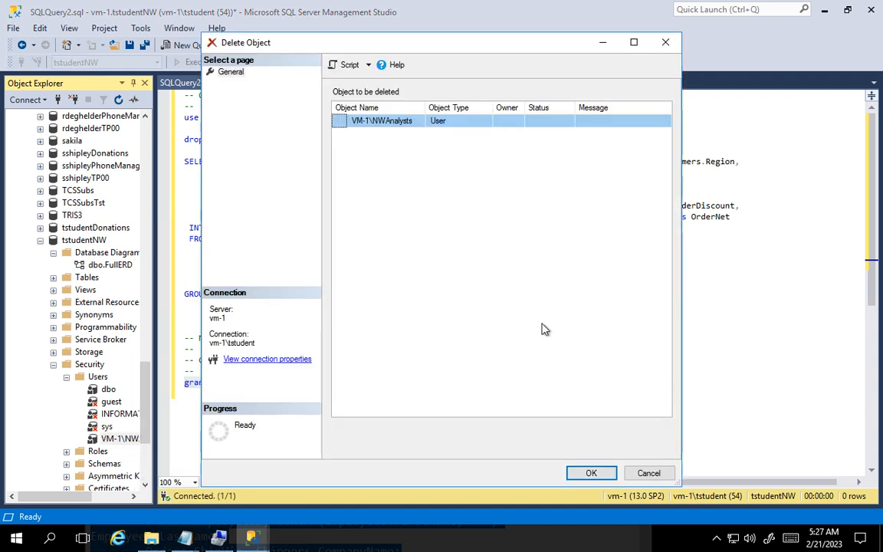
left_click(592, 474)
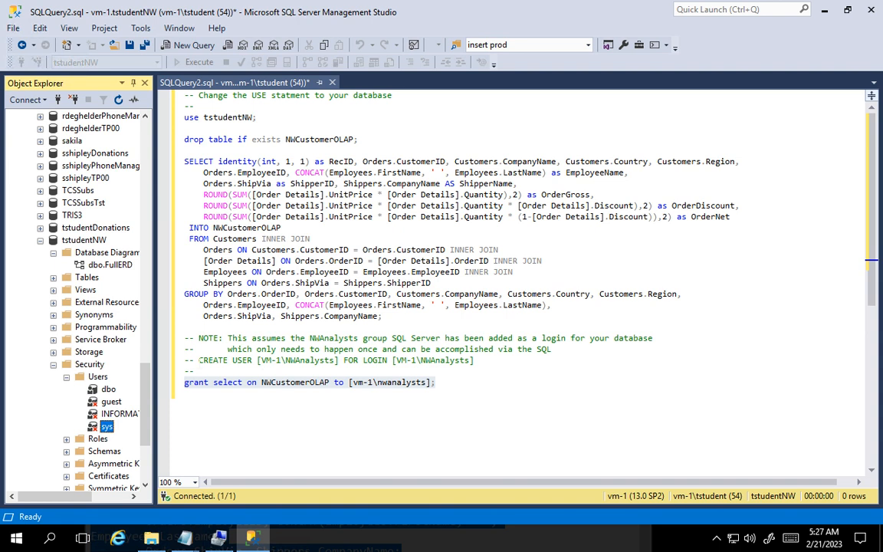
- Execute only the commented CREATE USER statement for the VM-1\NWAnalysts login and refresh the tstudentNW users list
left_click_drag(199, 359, 474, 360)
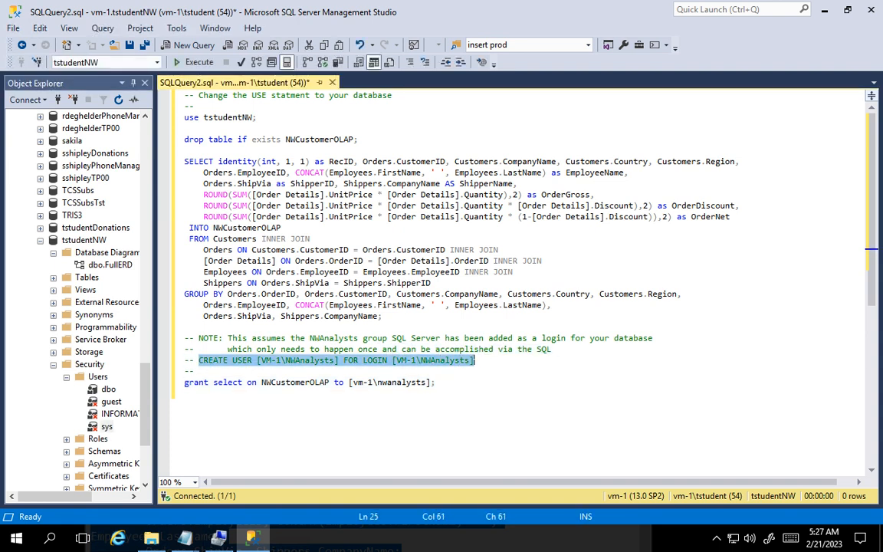
left_click(186, 62)
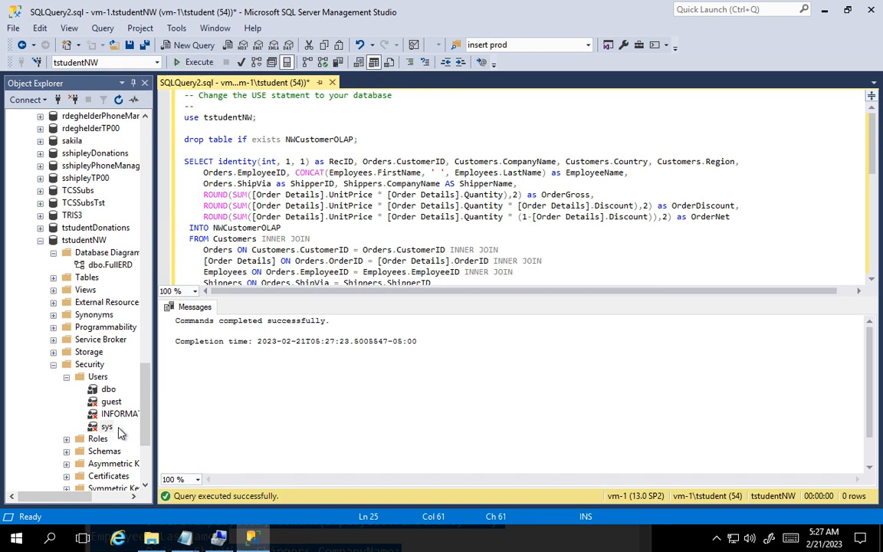
right_click(98, 377)
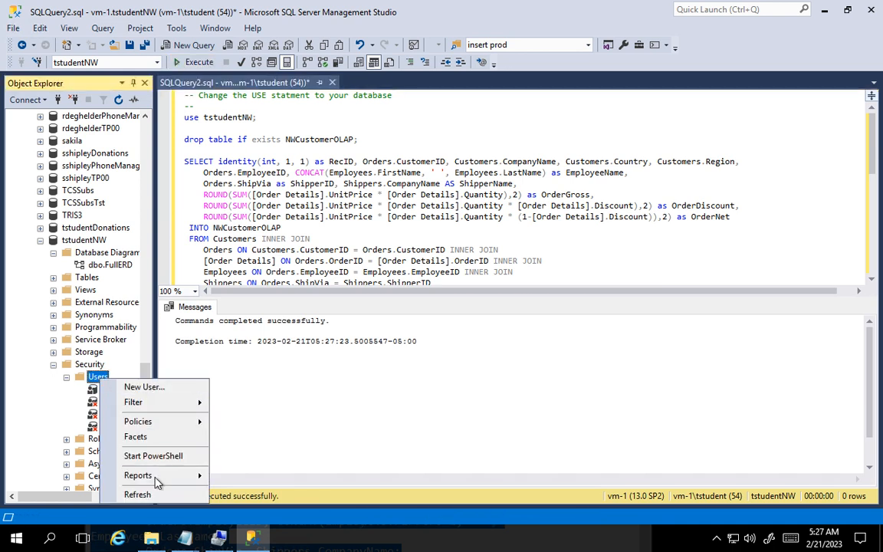
left_click(145, 494)
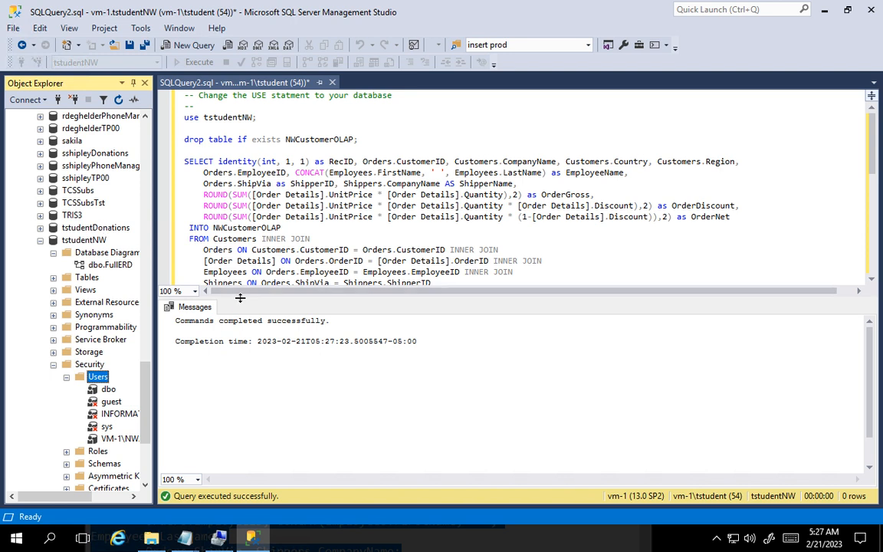
- Review the grant statement and execute the entire script to build NWCustomerOLAP and grant select on it to vm-1\nwanalysts
left_click_drag(240, 299, 238, 383)
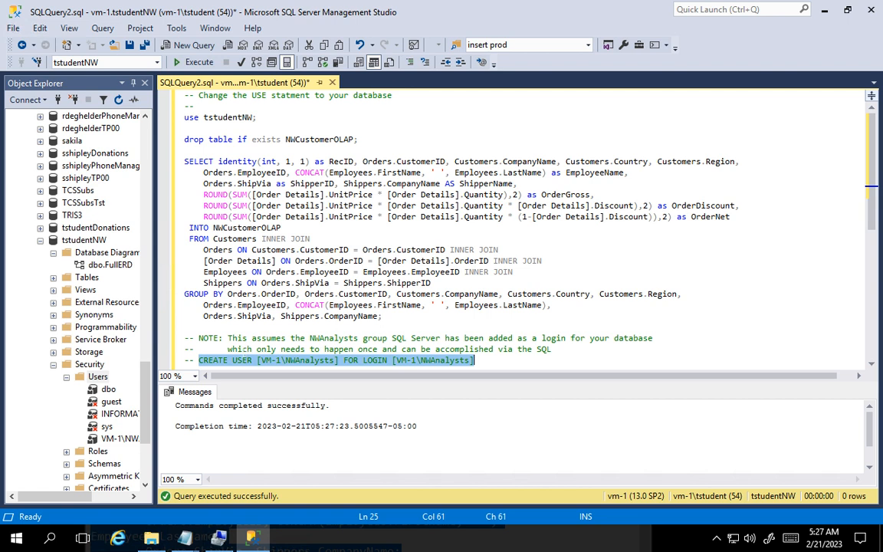
scroll(247, 351, "down", 2)
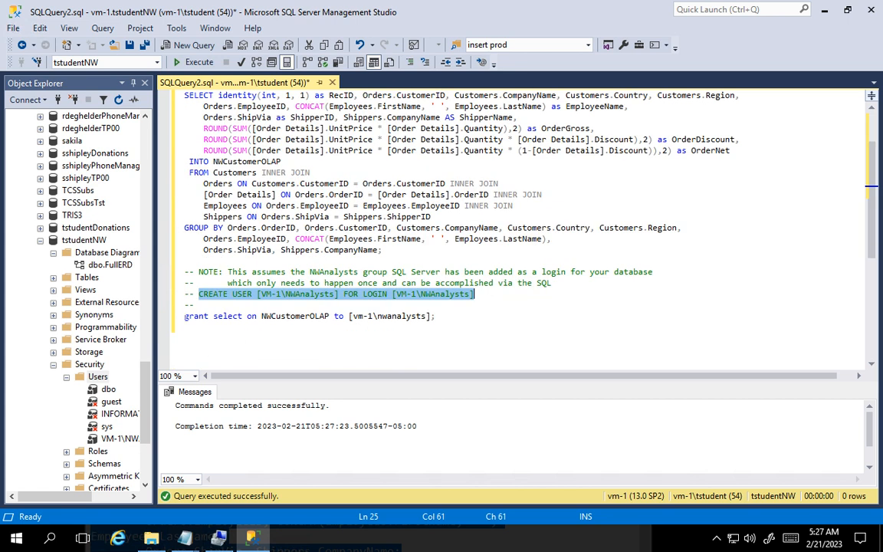
left_click_drag(184, 316, 436, 316)
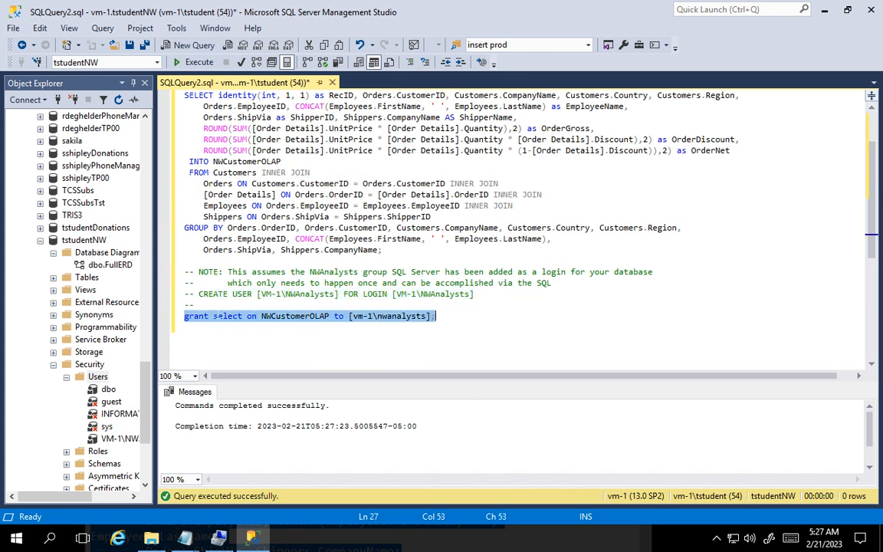
left_click(276, 350)
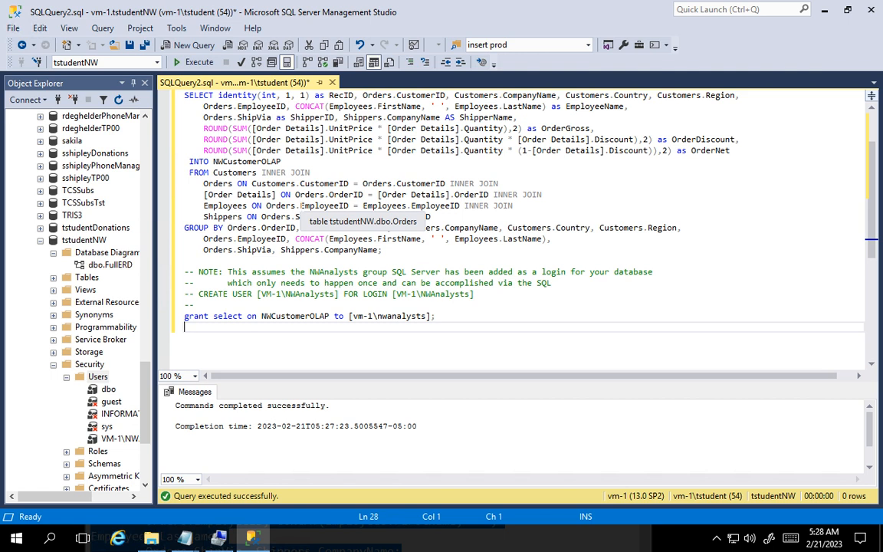
left_click(622, 313)
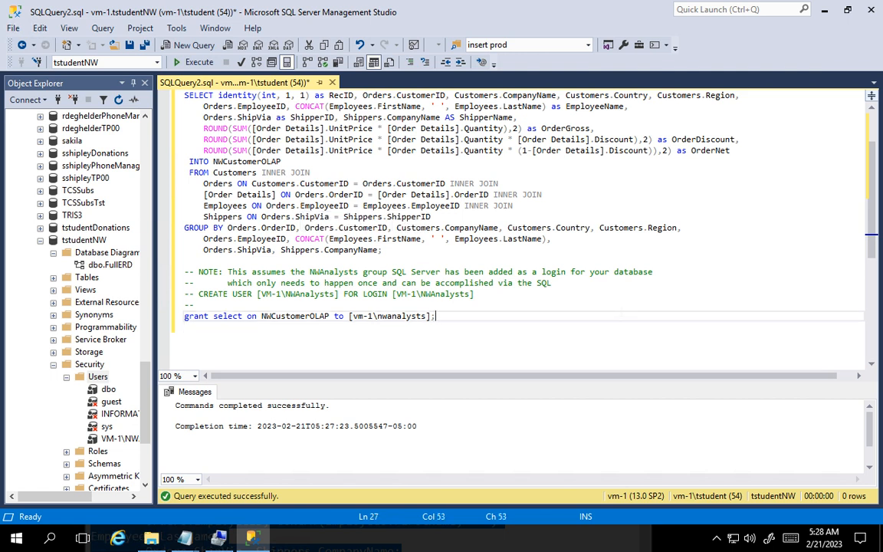
scroll(622, 310, "up", 2)
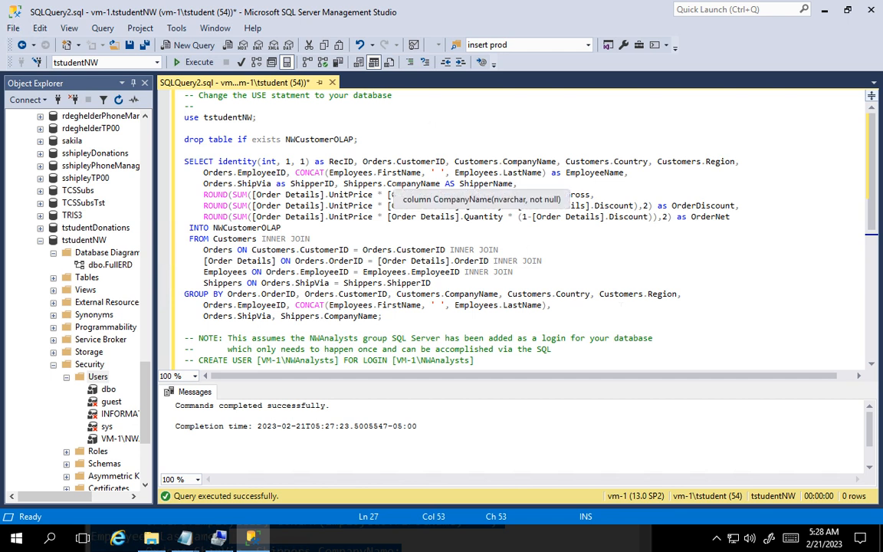
scroll(483, 184, "down", 1)
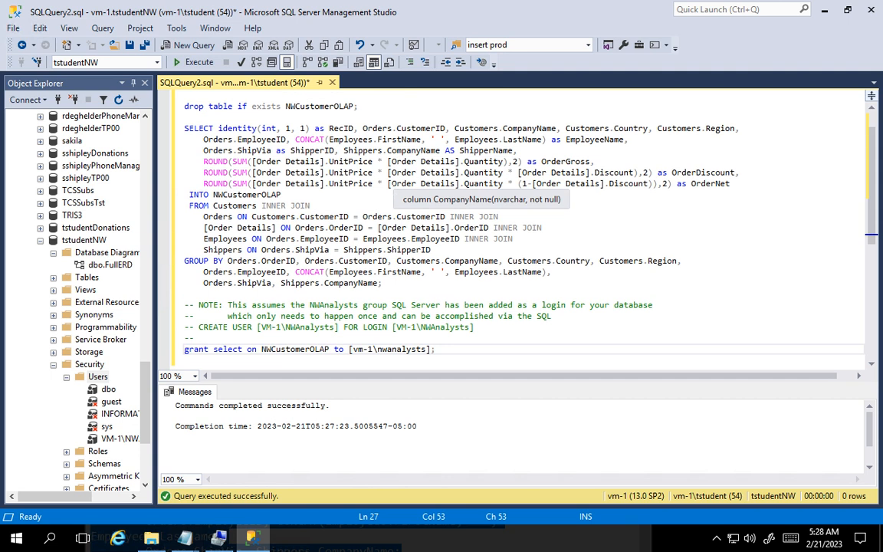
scroll(514, 226, "up", 1)
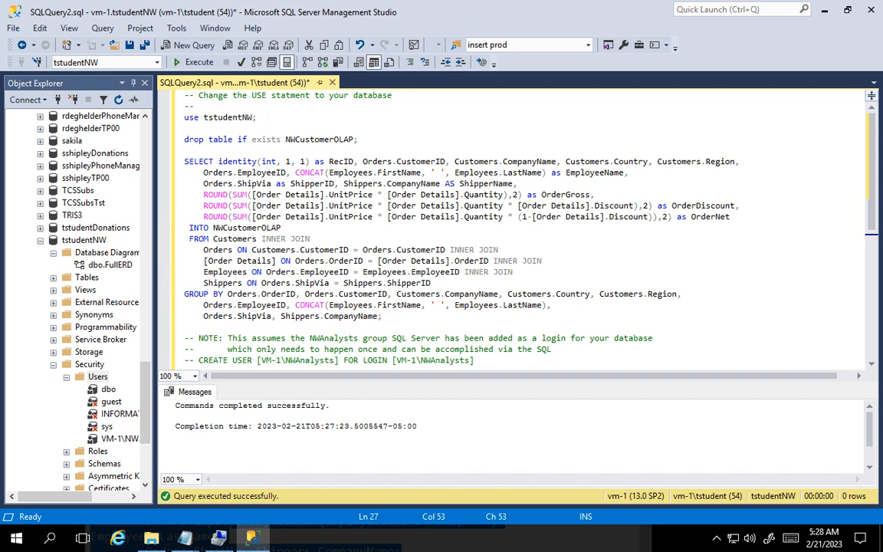
left_click(180, 66)
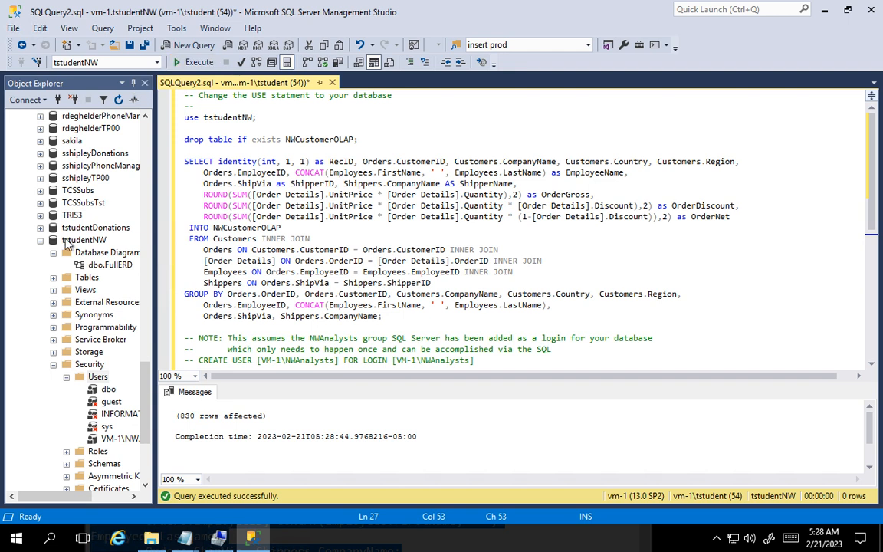
- Query the top 1000 rows of dbo.NWCustomerOLAP in tstudentNW and examine the RecID values in the results
left_click(54, 280)
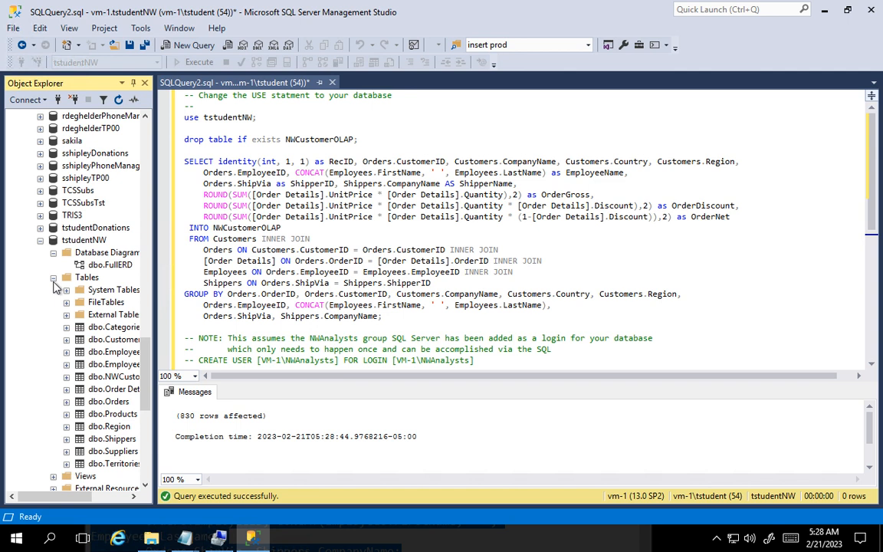
right_click(121, 376)
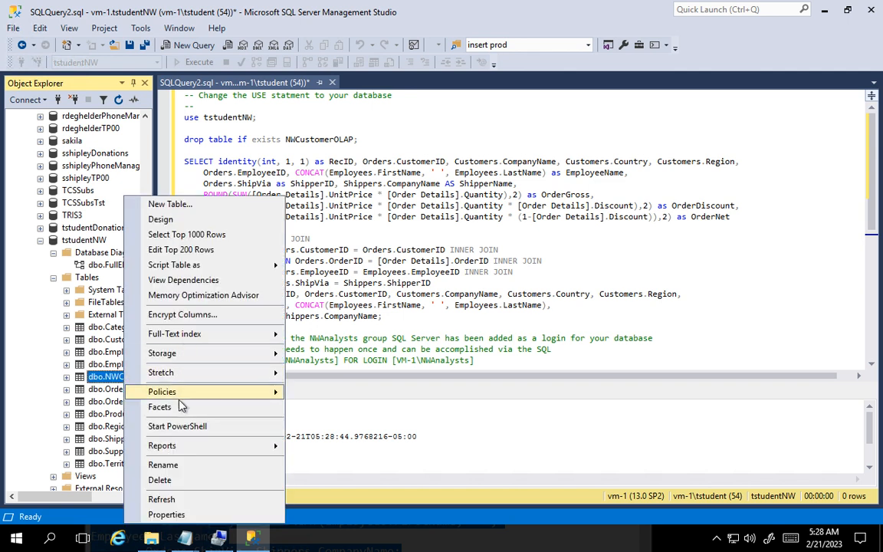
left_click(184, 234)
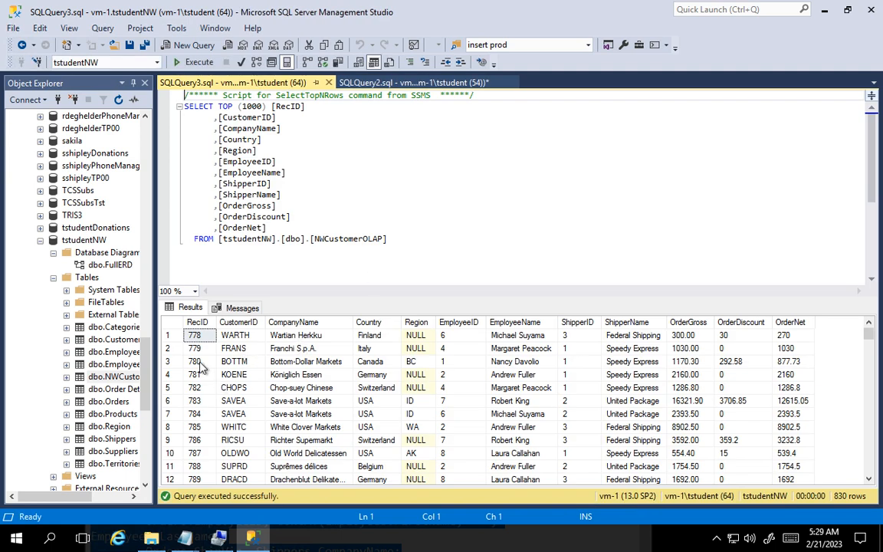
scroll(197, 366, "down", 4)
scroll(197, 364, "up", 4)
scroll(195, 340, "down", 20)
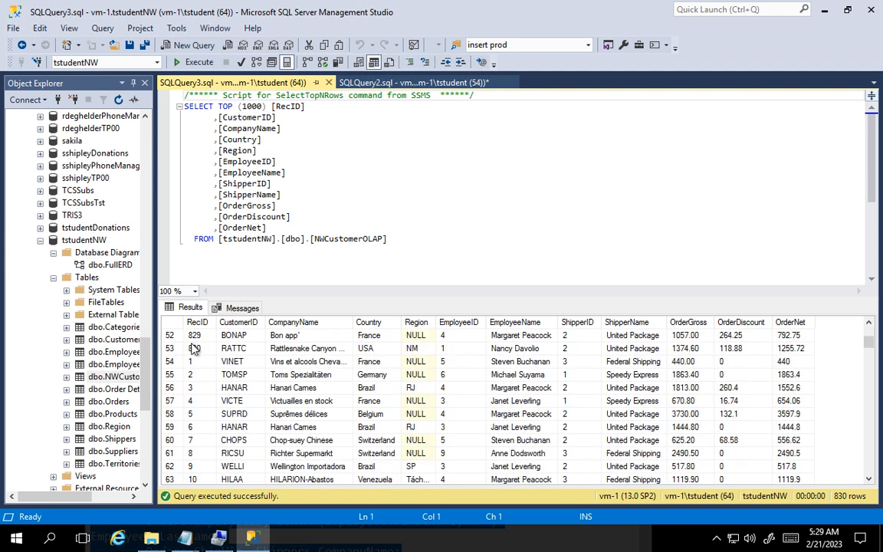
scroll(193, 349, "up", 20)
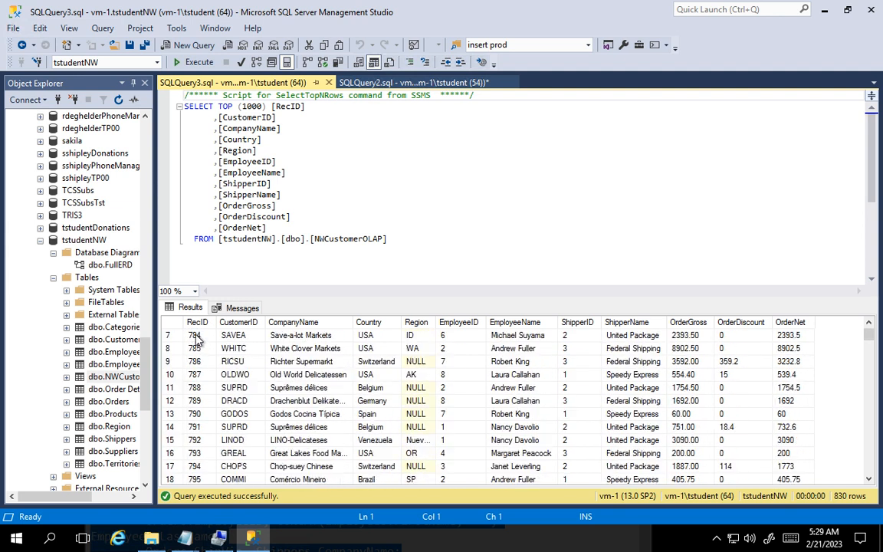
- Check the RecID order in the NWCustomerOLAP results, glance at the query messages, and close the top 1000 rows query
scroll(196, 368, "down", 15)
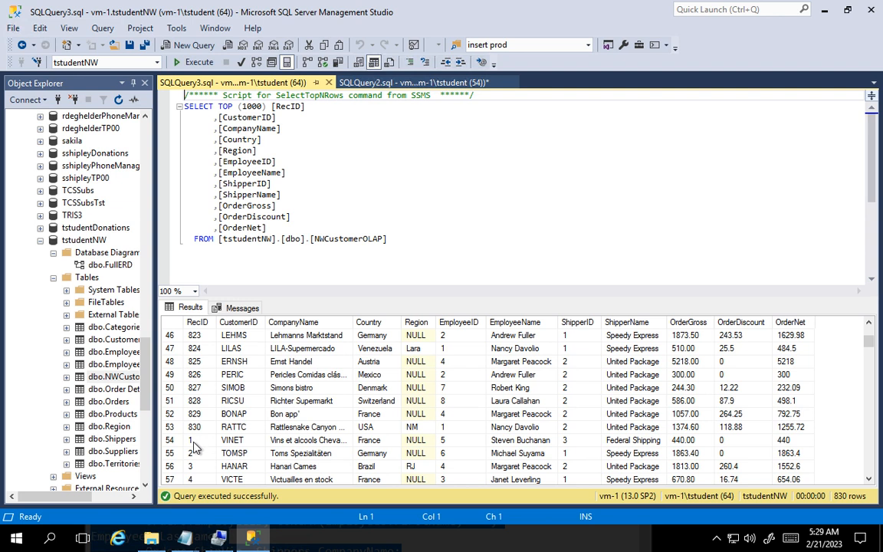
scroll(191, 345, "up", 15)
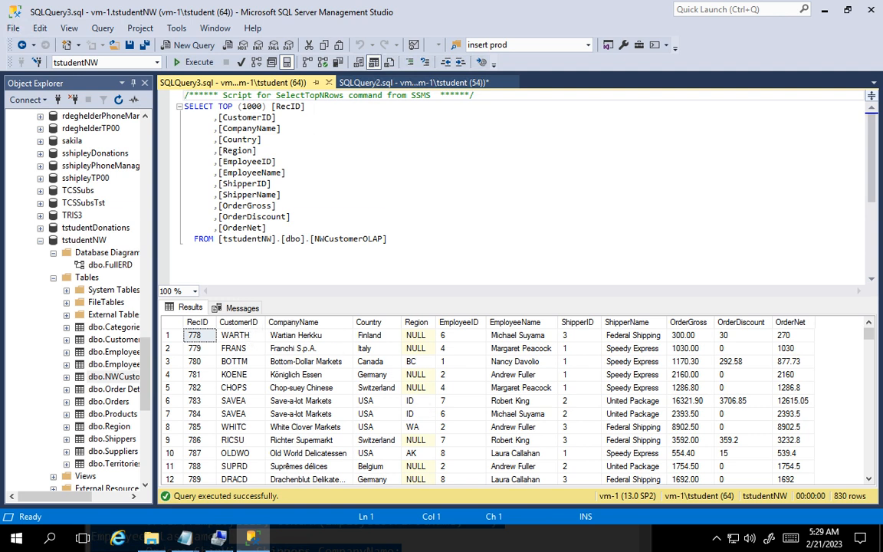
left_click(239, 307)
left_click(188, 309)
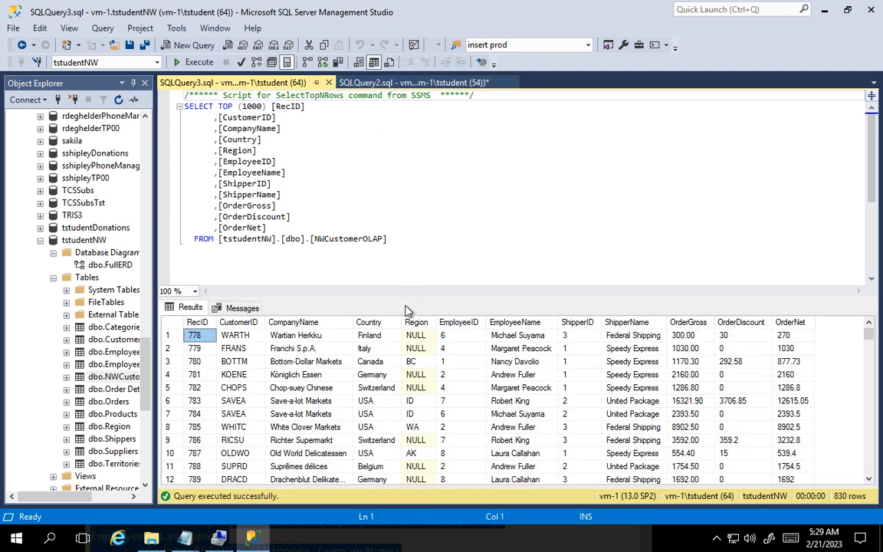
left_click(329, 82)
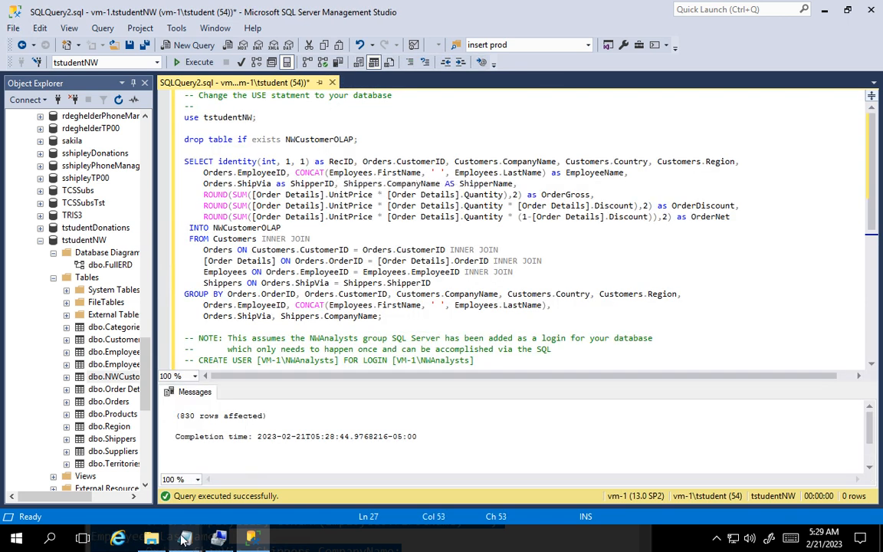
- Bring up the NWCustomerOLAPNotes.txt notes and minimize Management Studio so that the notes stay in view
mouse_move(182, 541)
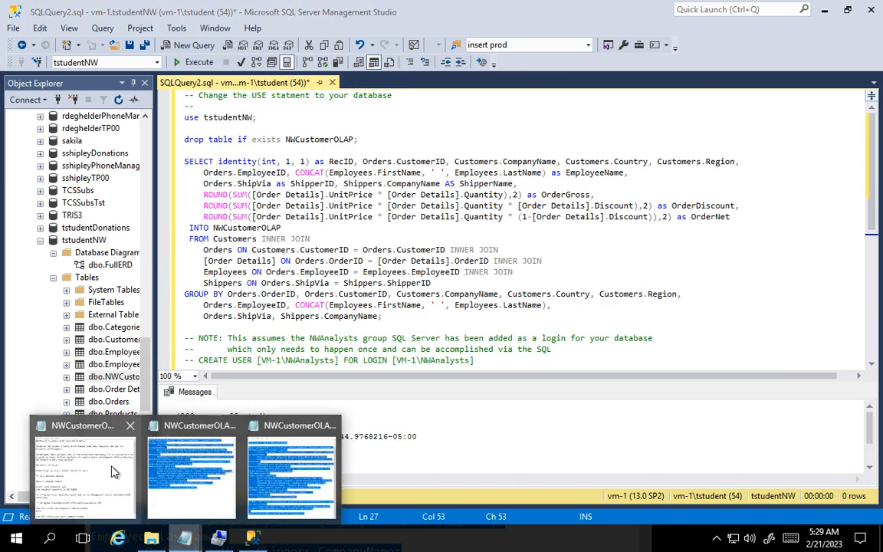
left_click(103, 426)
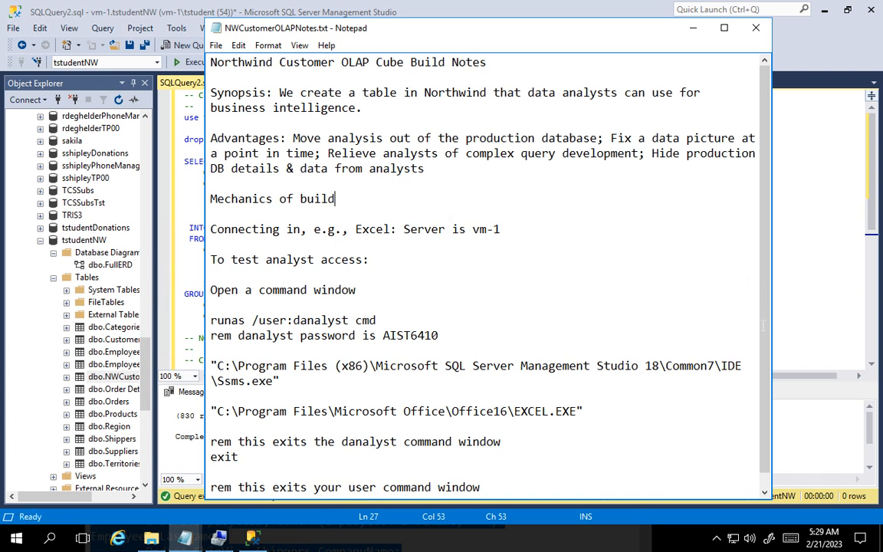
left_click(792, 309)
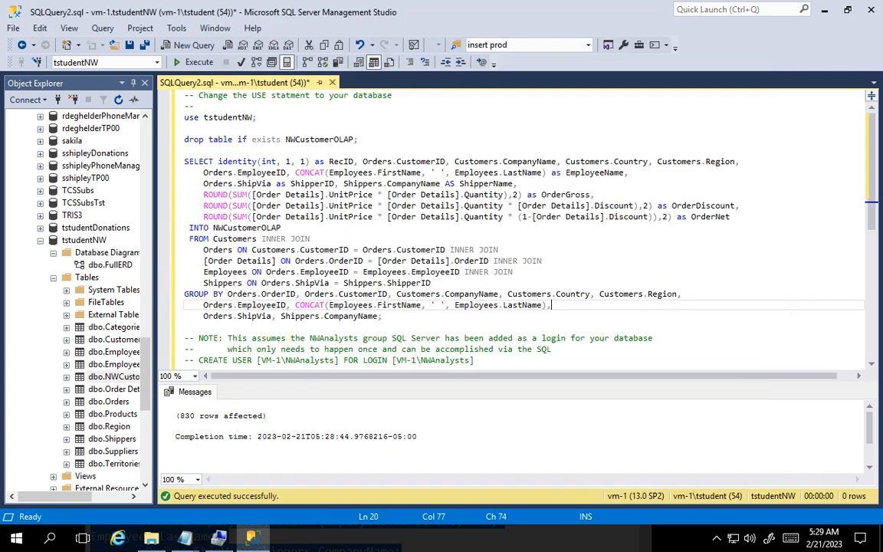
left_click(824, 9)
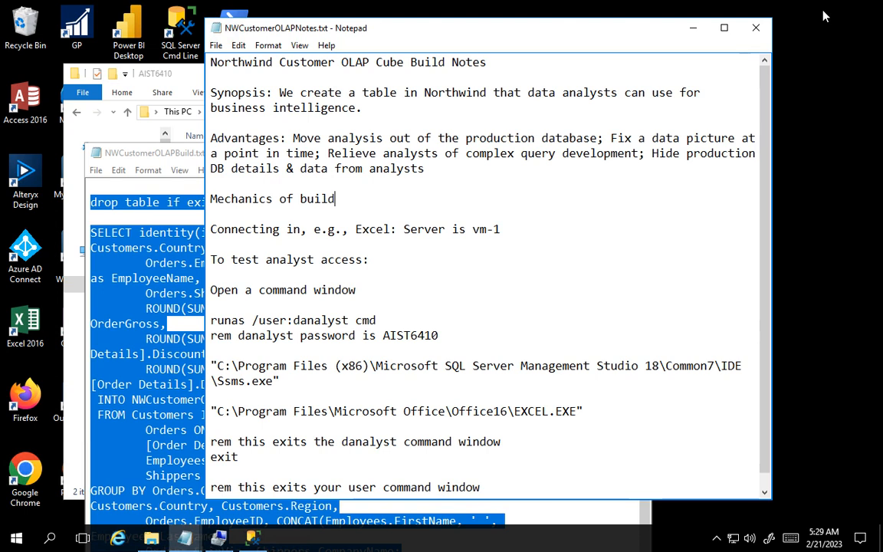
- Close NWCustomerOLAPBuild.txt and the other query script in Notepad, leaving only the build notes open
left_click(152, 153)
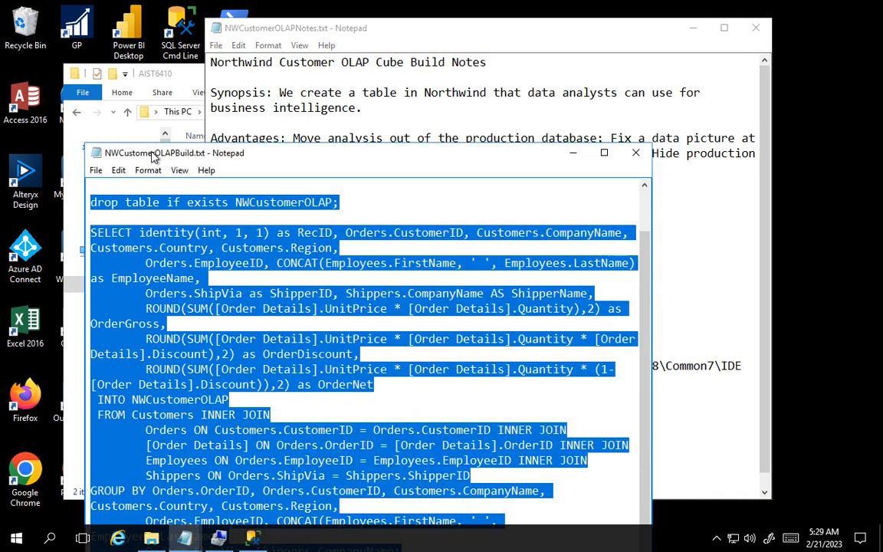
left_click(636, 156)
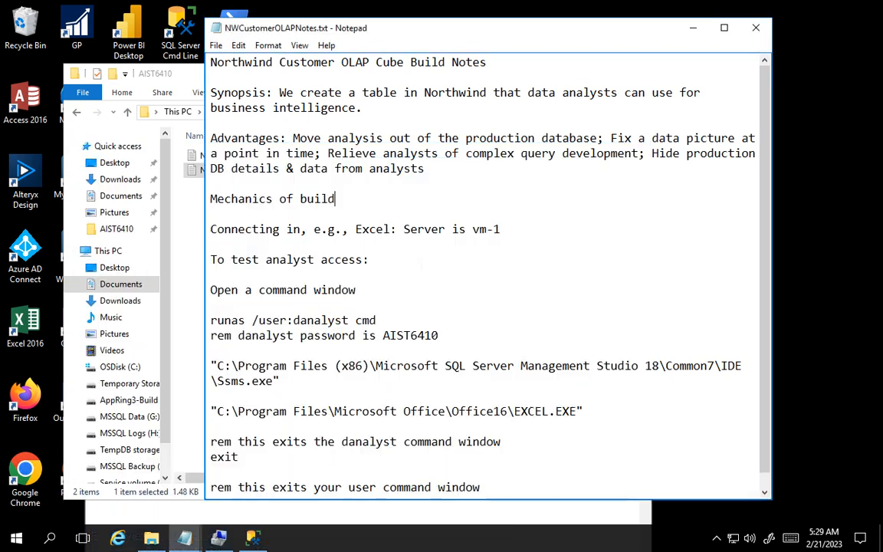
mouse_move(194, 541)
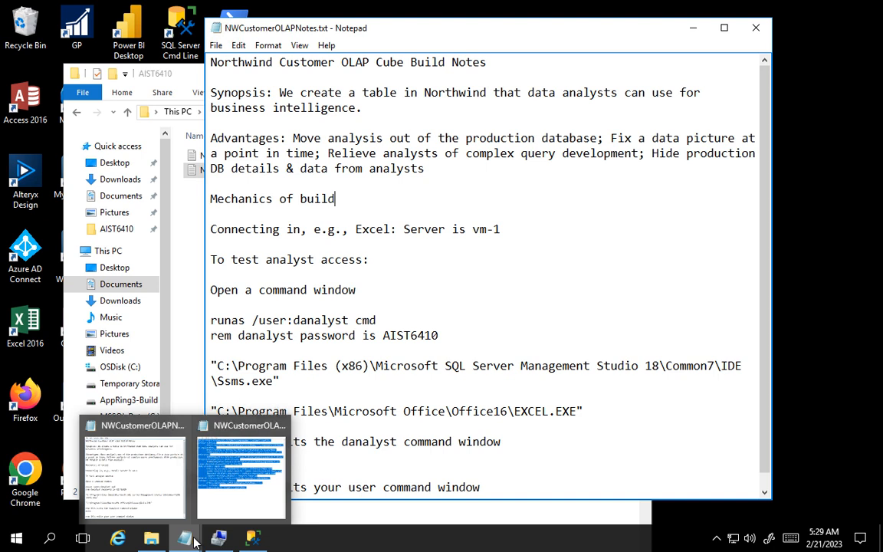
left_click(282, 427)
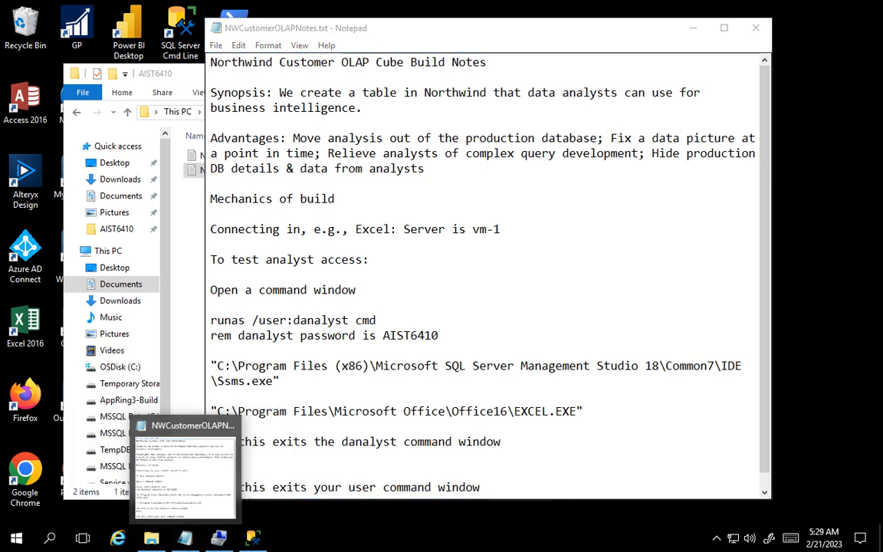
- Minimize the notes, move the AIST6410 folder window clear of the desktop shortcuts, and open a blank workbook in Excel
left_click(693, 29)
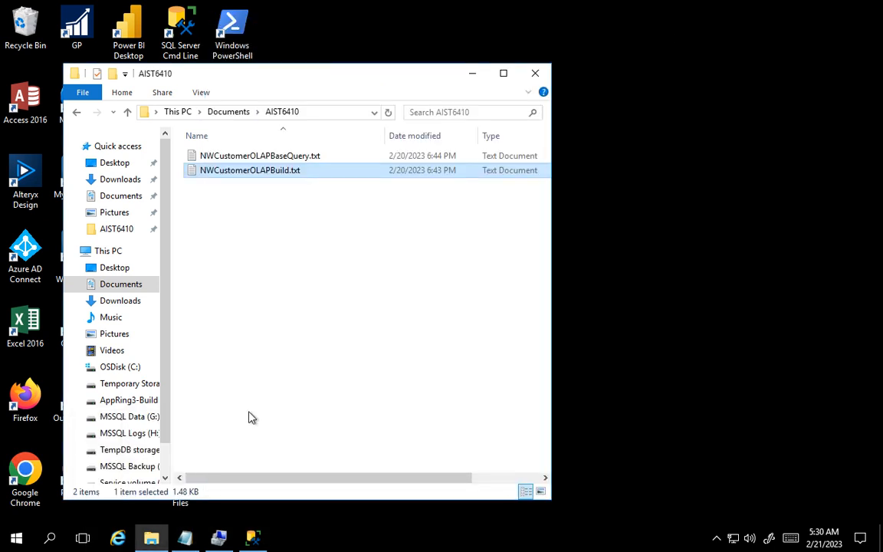
left_click_drag(308, 79, 554, 54)
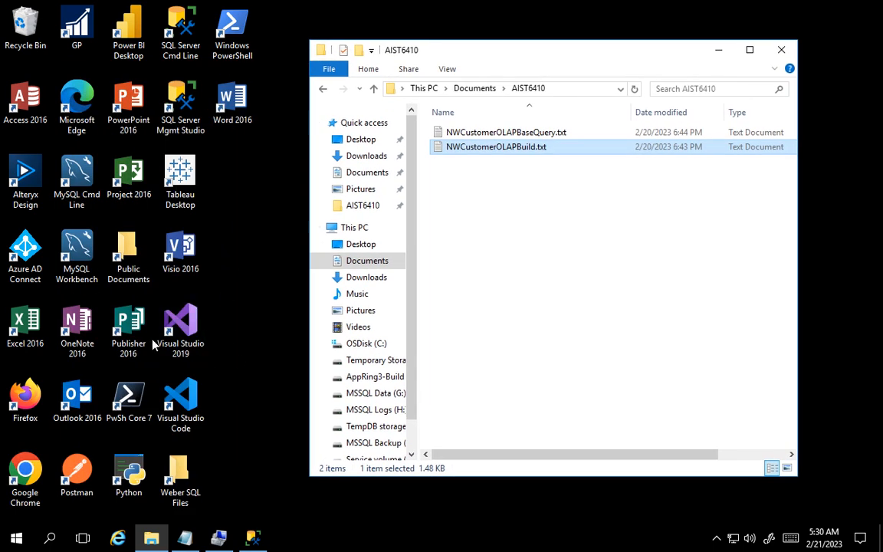
double_click(27, 330)
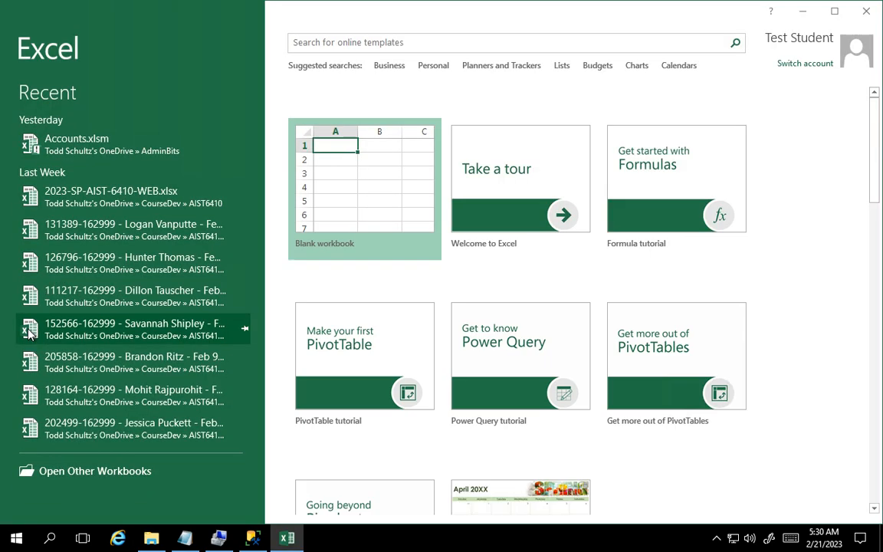
left_click(369, 184)
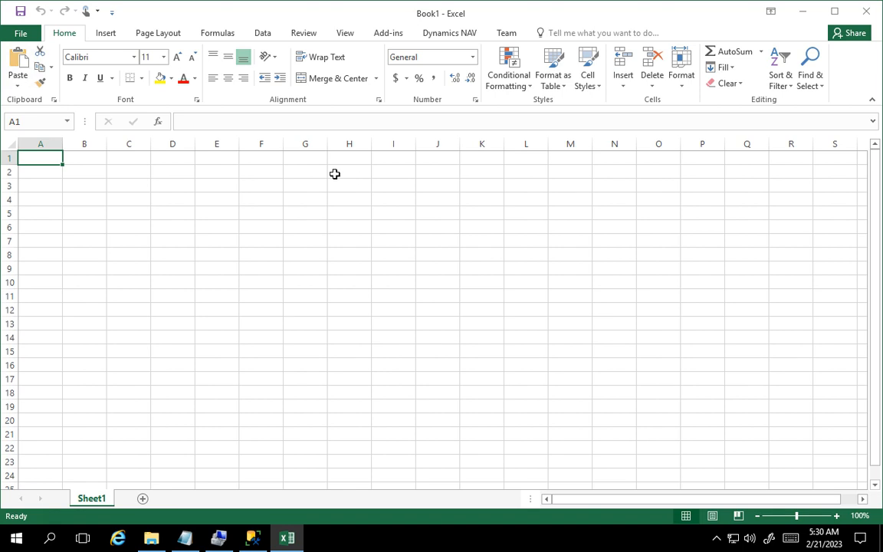
- Start an external data connection from SQL Server and connect to server vm-1 using Windows Authentication
left_click(262, 33)
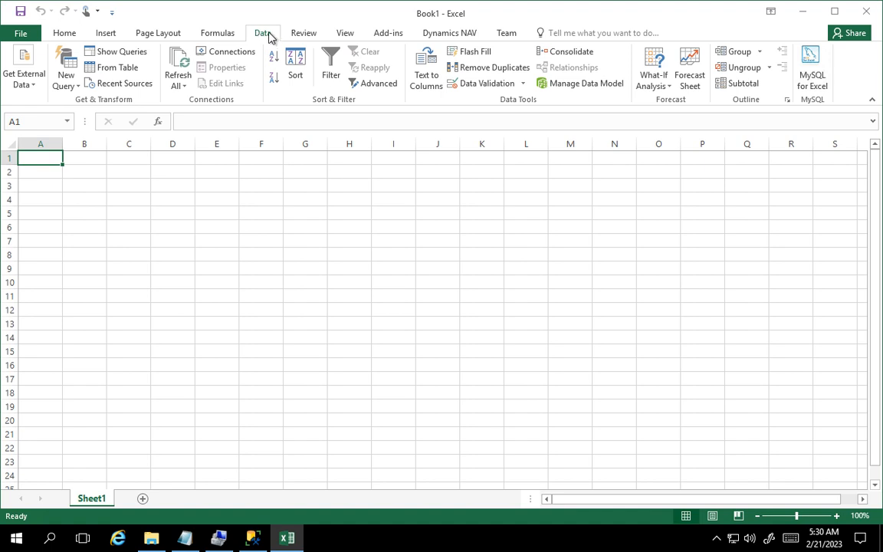
left_click(35, 89)
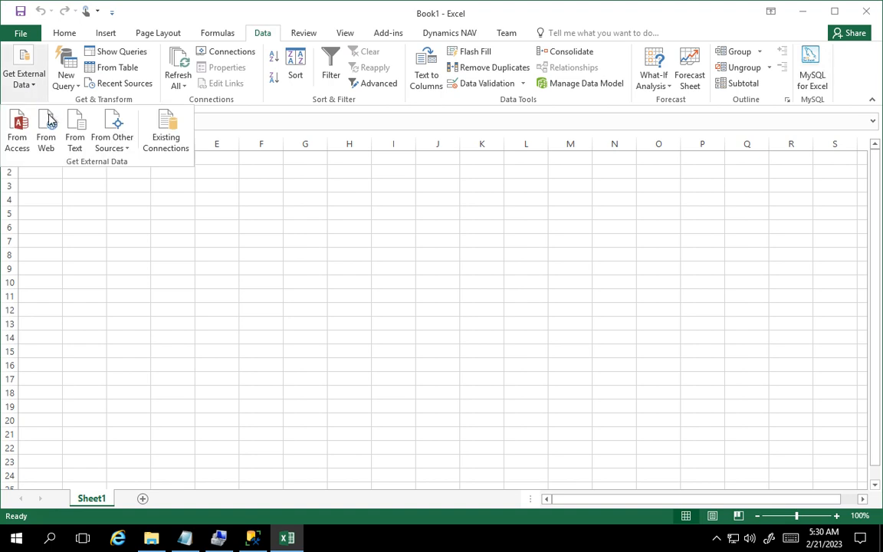
left_click(119, 148)
left_click(140, 173)
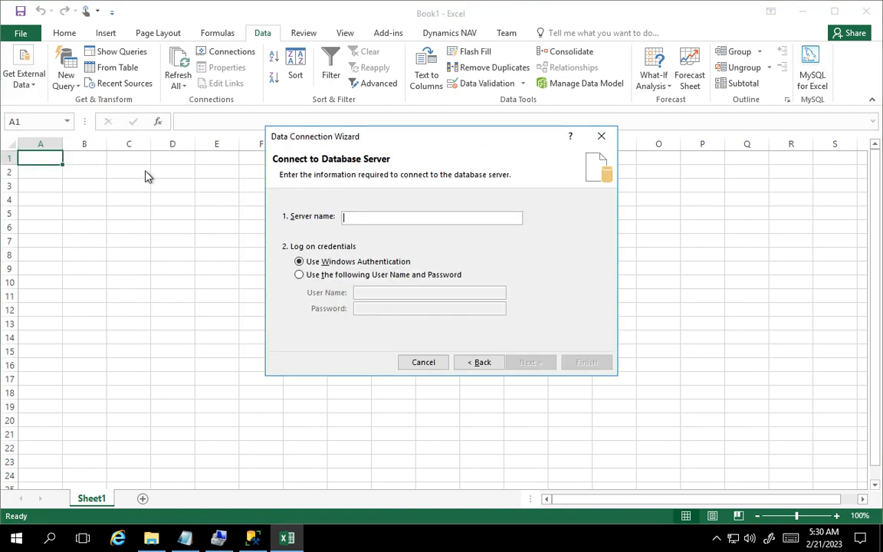
type("vm-1")
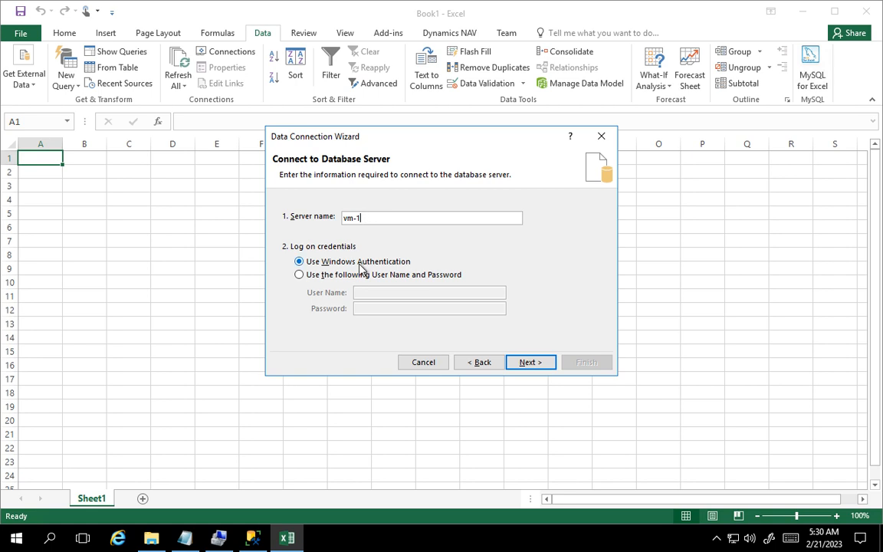
left_click(532, 363)
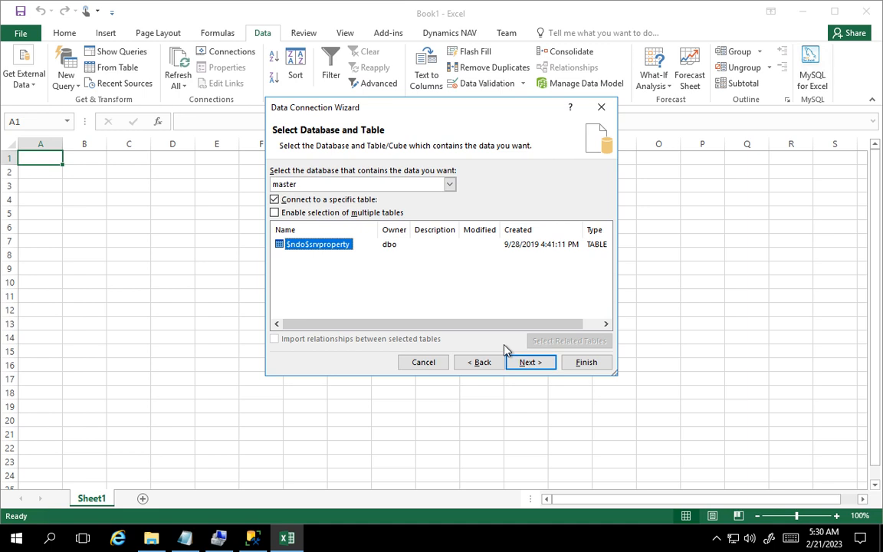
- Choose the tstudentNW database and its NWCustomerOLAP table as the source of the data connection
left_click(450, 184)
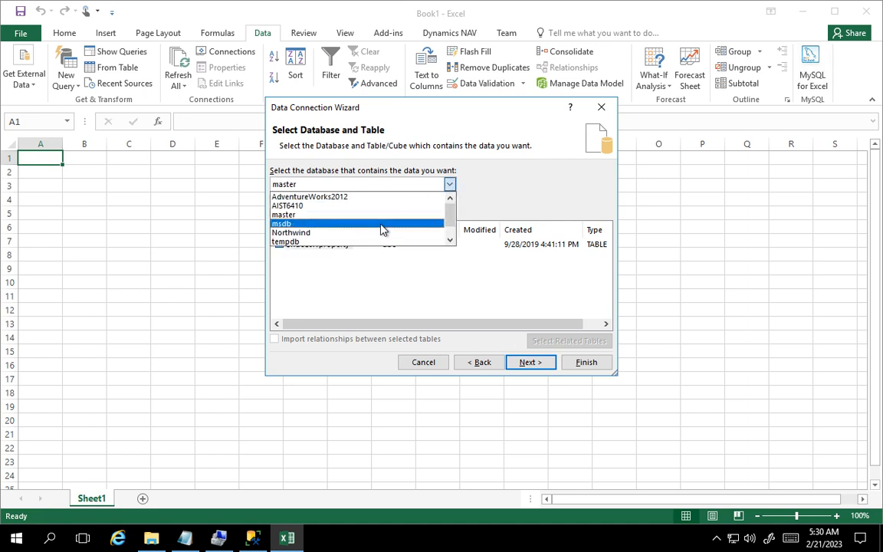
scroll(379, 231, "down", 1)
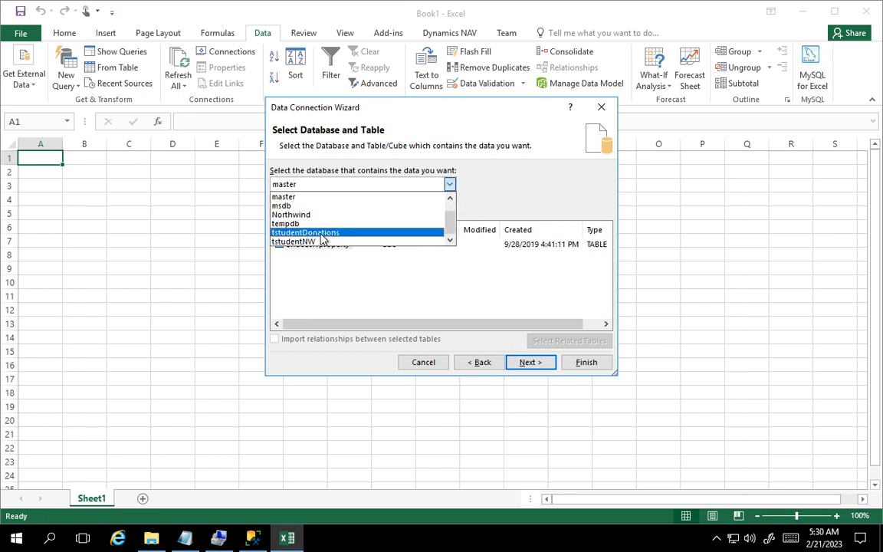
left_click(294, 241)
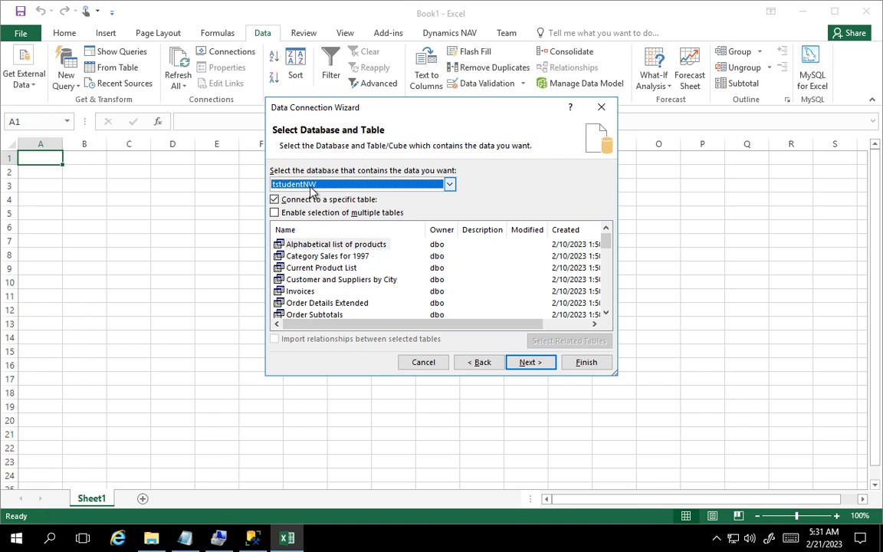
left_click(449, 185)
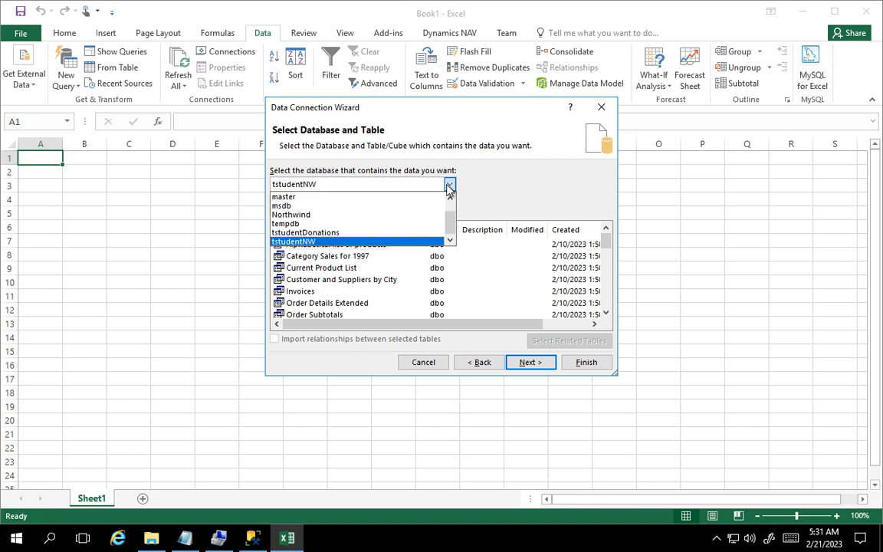
left_click(449, 187)
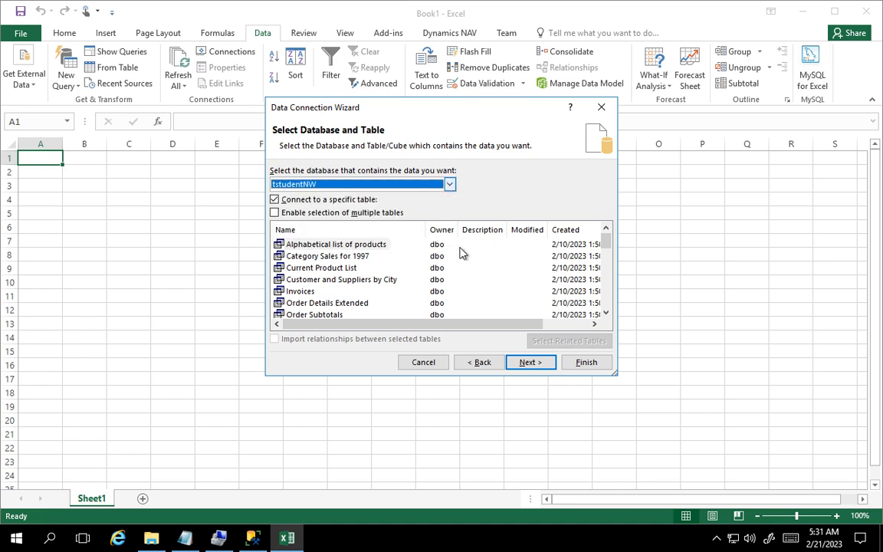
left_click_drag(605, 239, 575, 301)
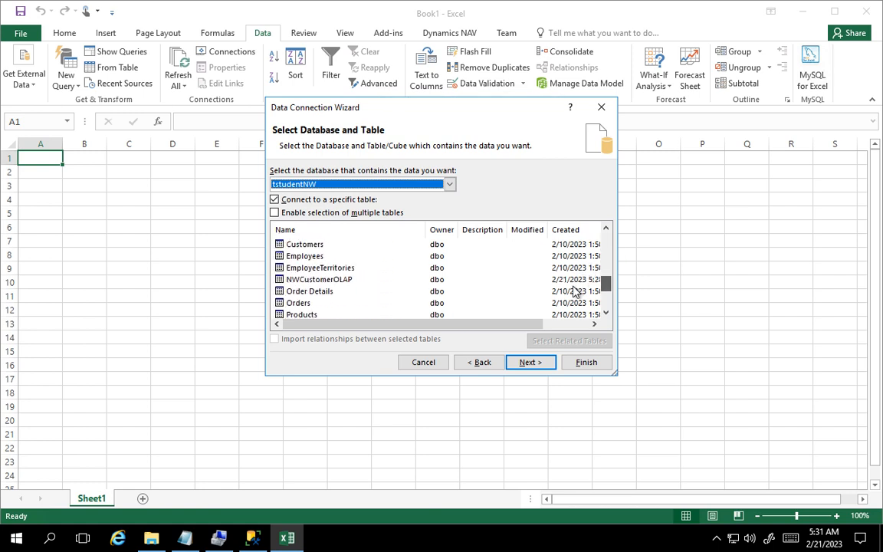
left_click(311, 280)
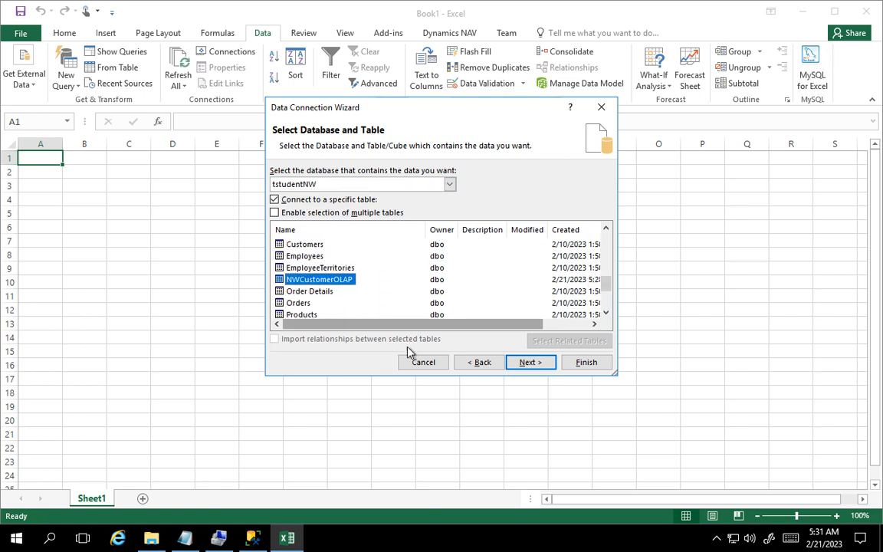
- Save the data connection with its default file name and import the data as a table at cell A1 of the existing worksheet
left_click(529, 362)
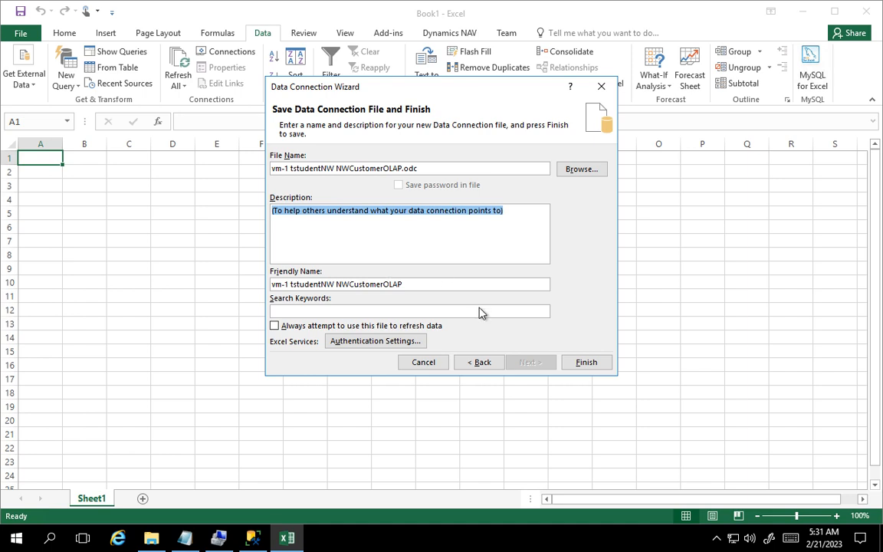
left_click(586, 364)
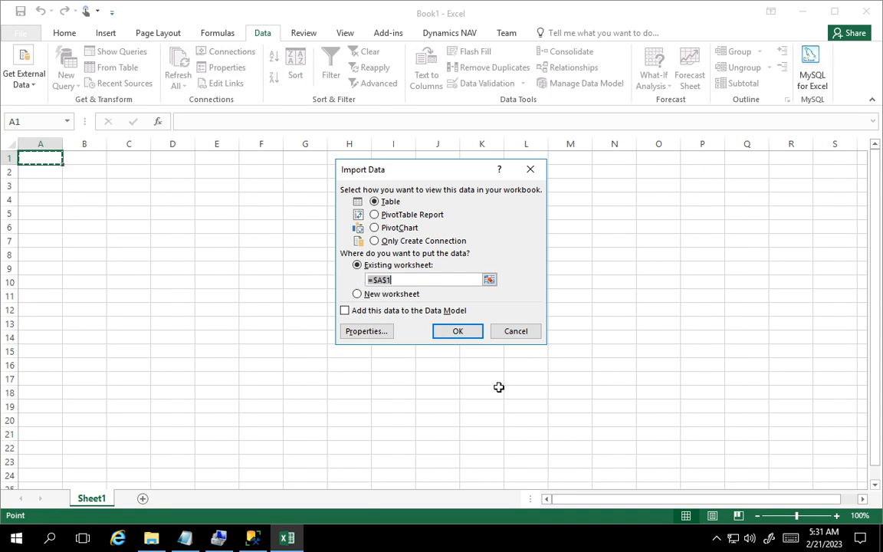
left_click(459, 331)
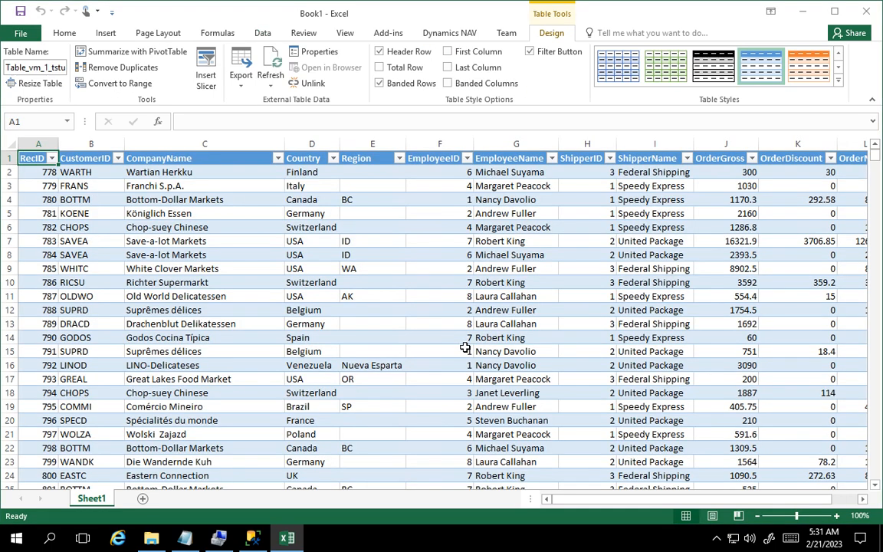
- Rename the worksheet holding the imported table to NWCustomerOLAP
right_click(82, 500)
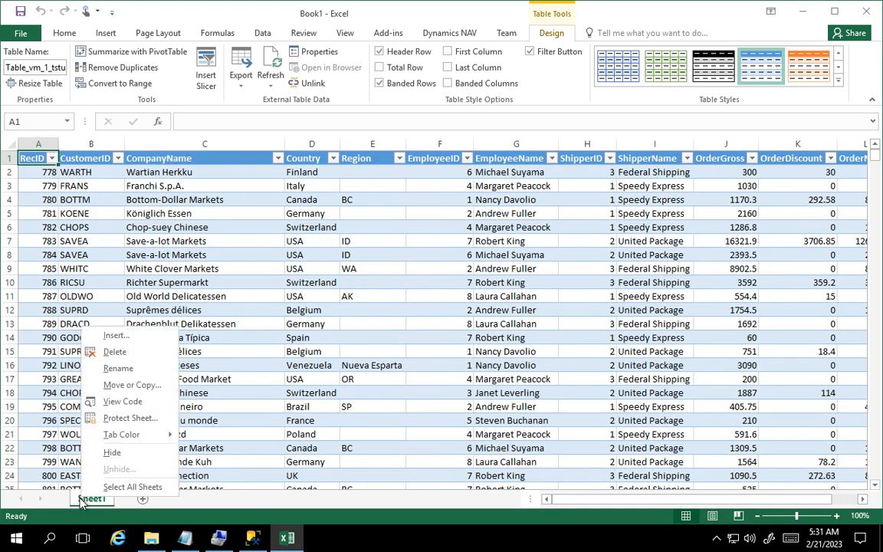
left_click(117, 368)
type("N")
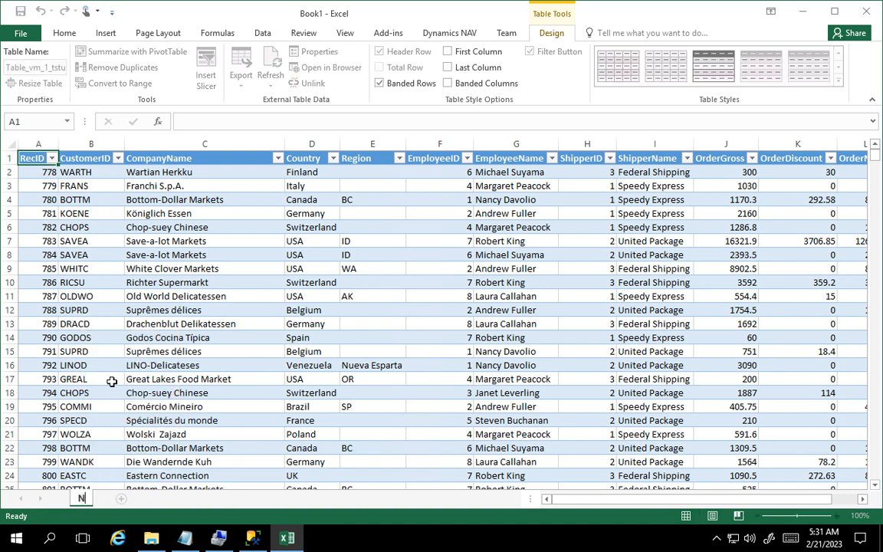
type("WCusto")
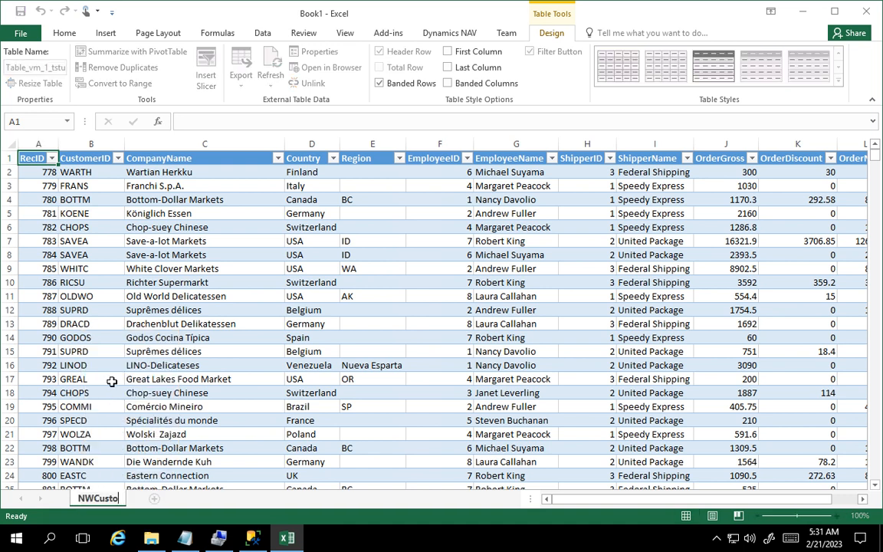
type("merOLAP")
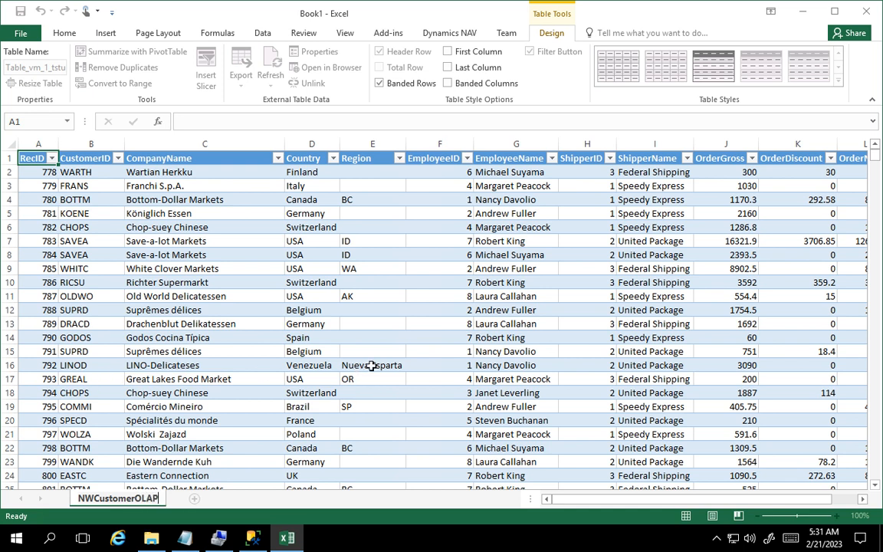
key("Return")
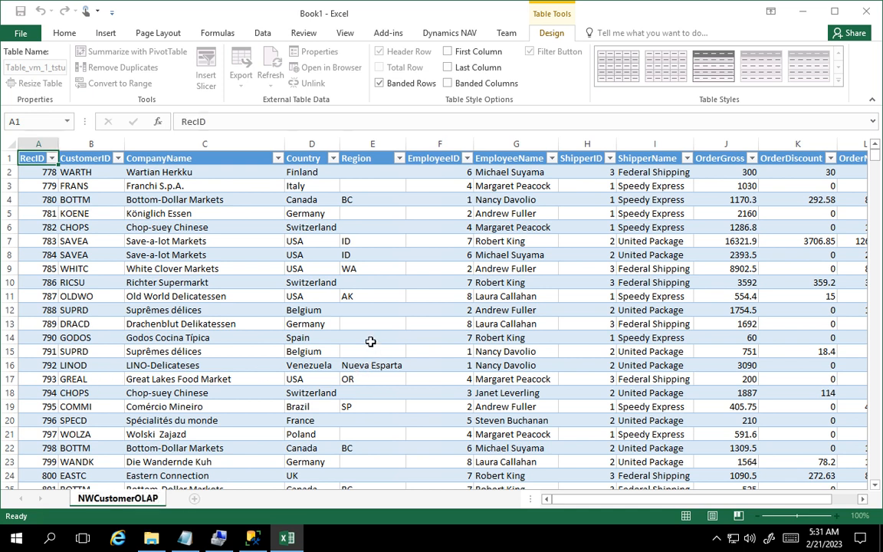
left_click(371, 341)
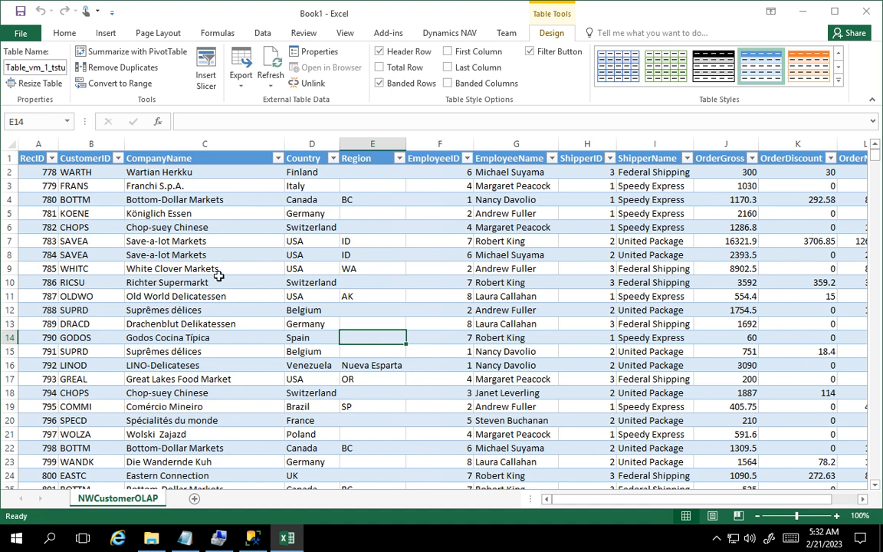
- Sort the table by CompanyName from Z to A
left_click(278, 158)
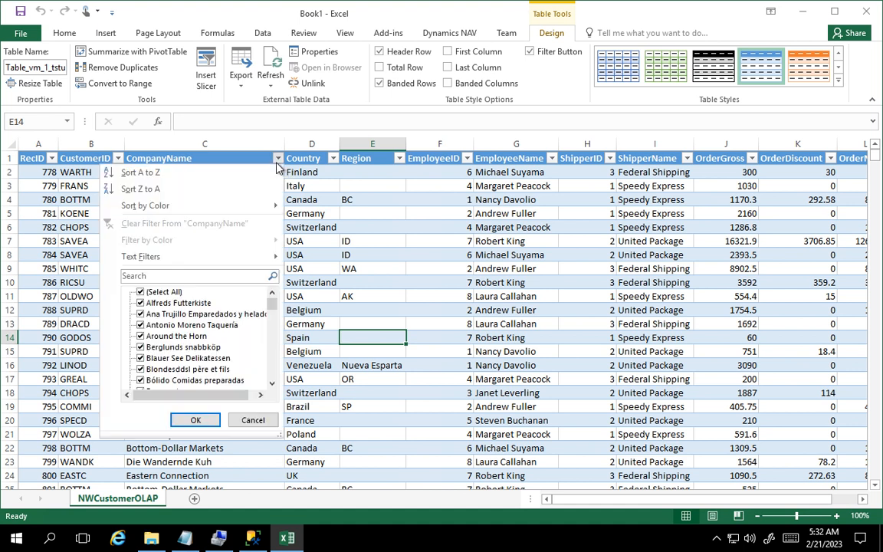
left_click(215, 190)
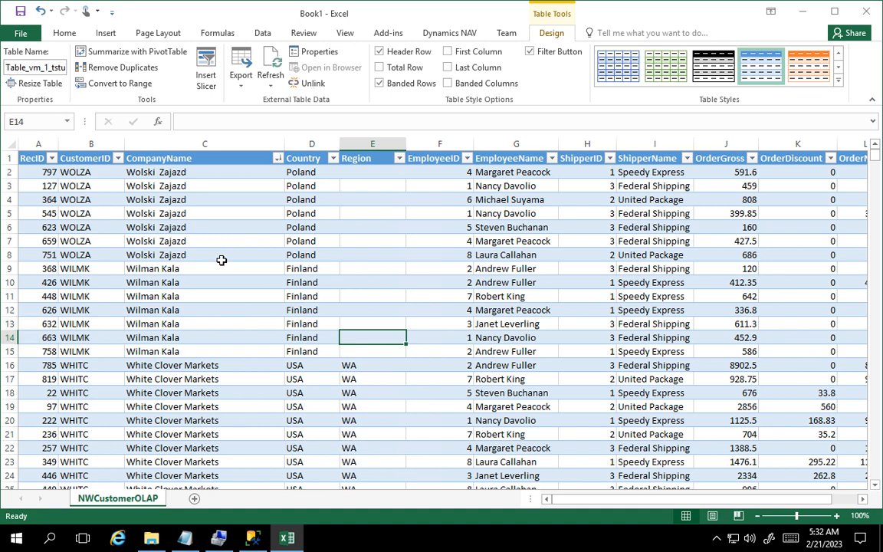
left_click(486, 229)
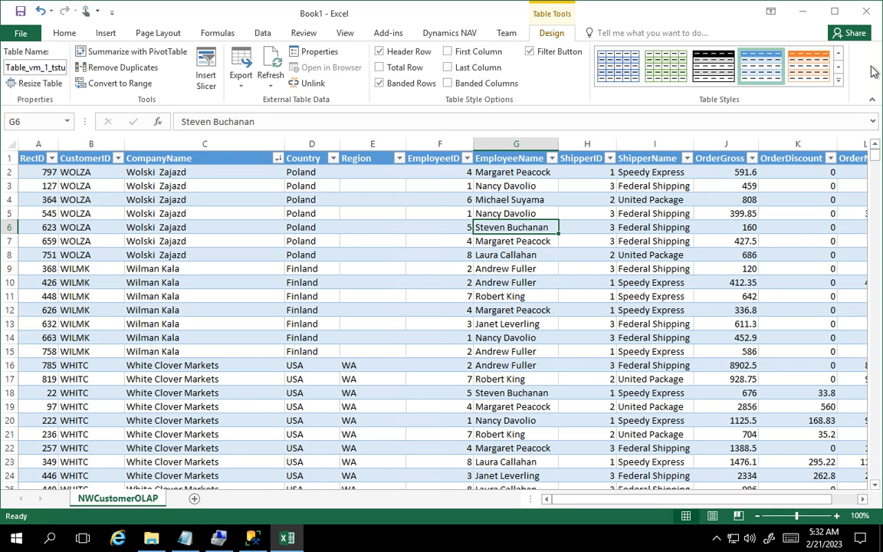
- Close the workbook and save its changes in Documents as NWCustomerOLAP.xlsx
left_click(866, 14)
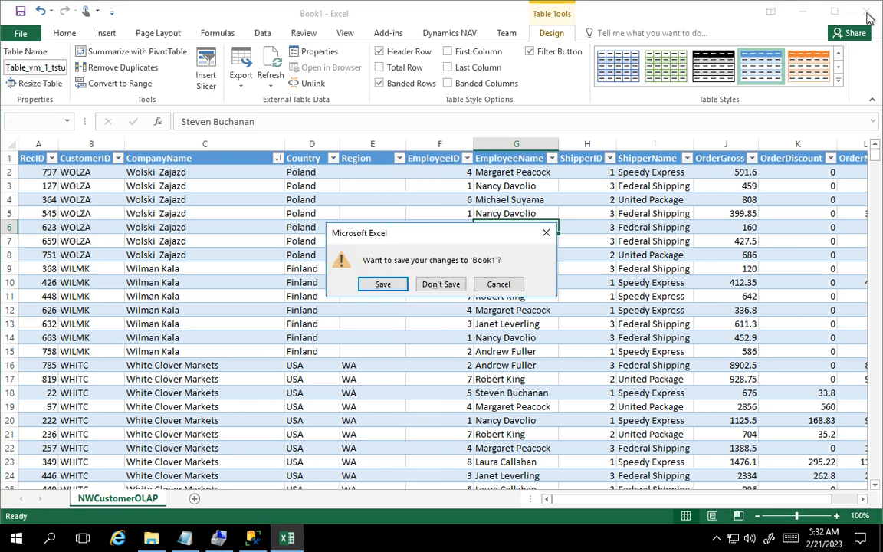
left_click(400, 288)
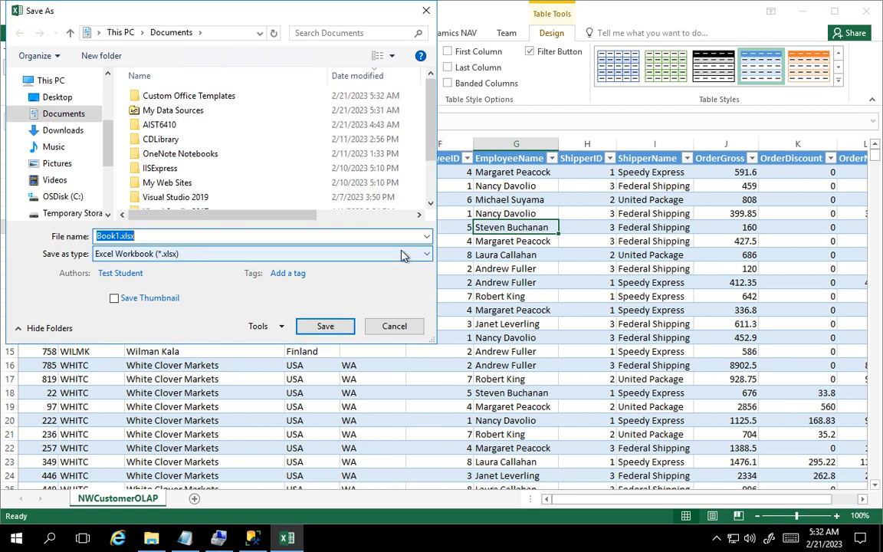
type("NWCust")
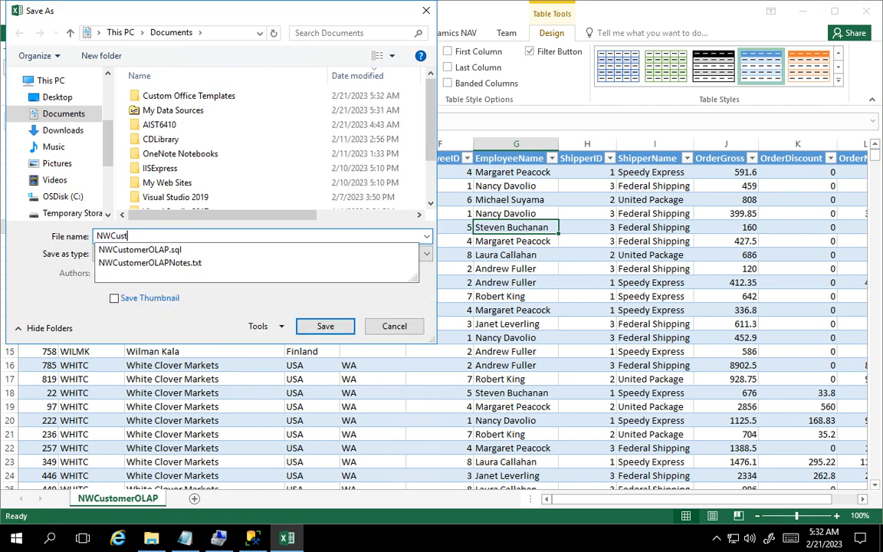
type("omerOLAP.xls")
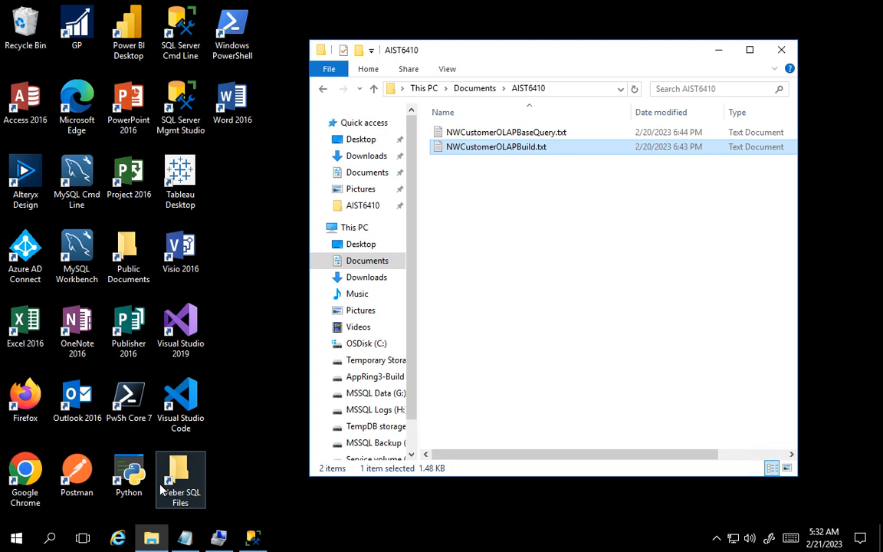
- Reopen NWCustomerOLAP.xlsx from the Documents folder sorted by modification date, and enable its external data connections
left_click(471, 92)
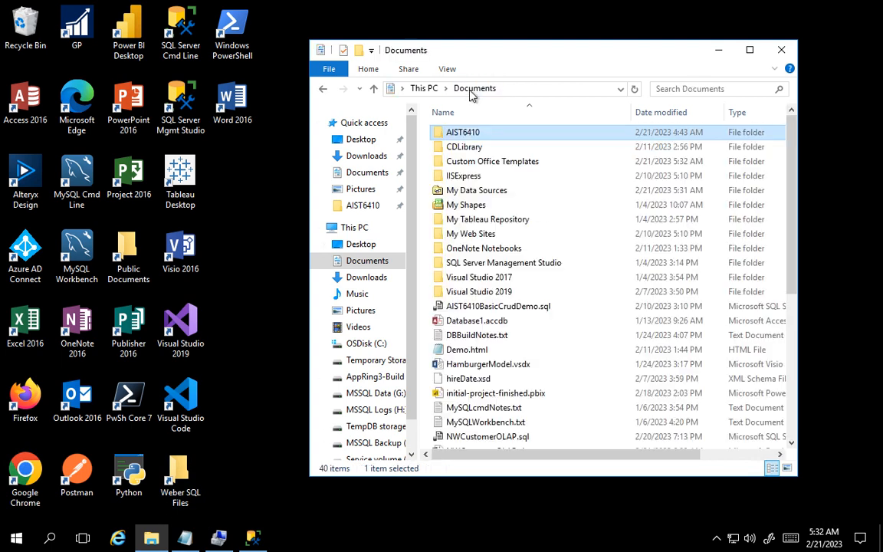
left_click(672, 116)
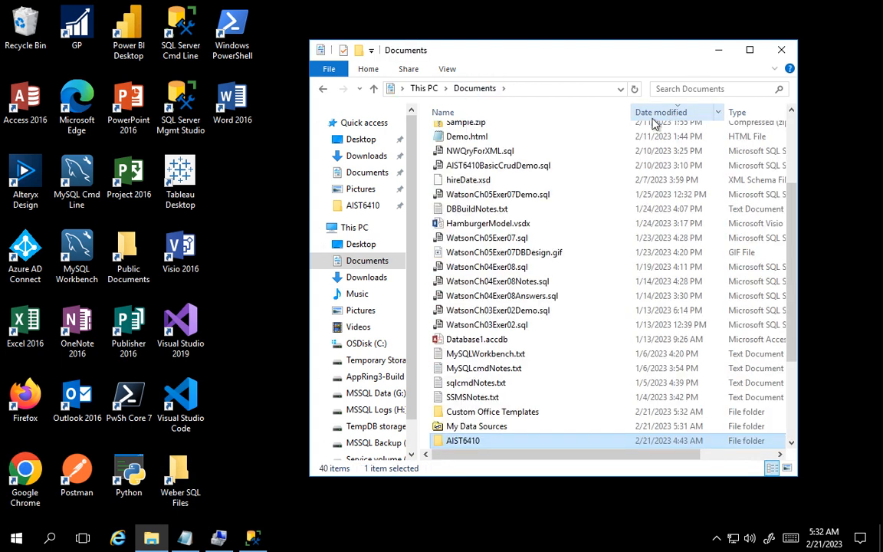
scroll(572, 211, "up", 3)
double_click(506, 134)
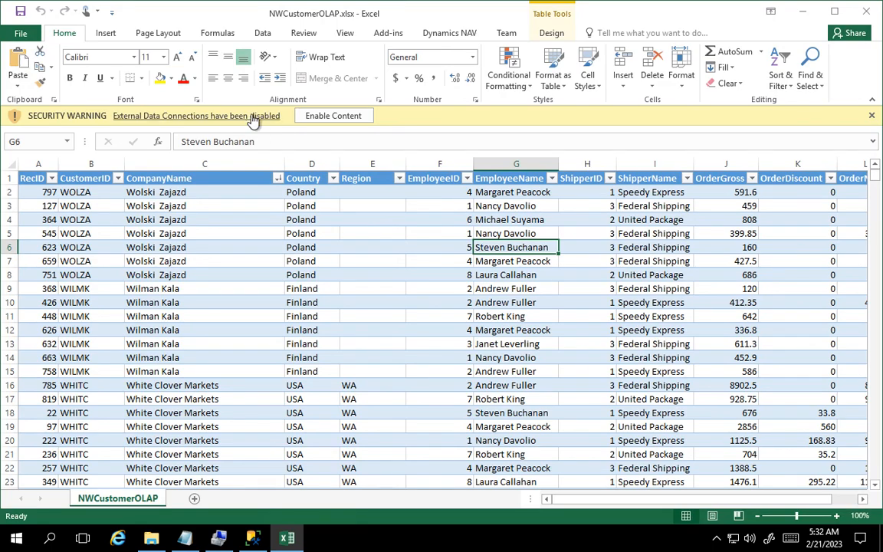
left_click(309, 119)
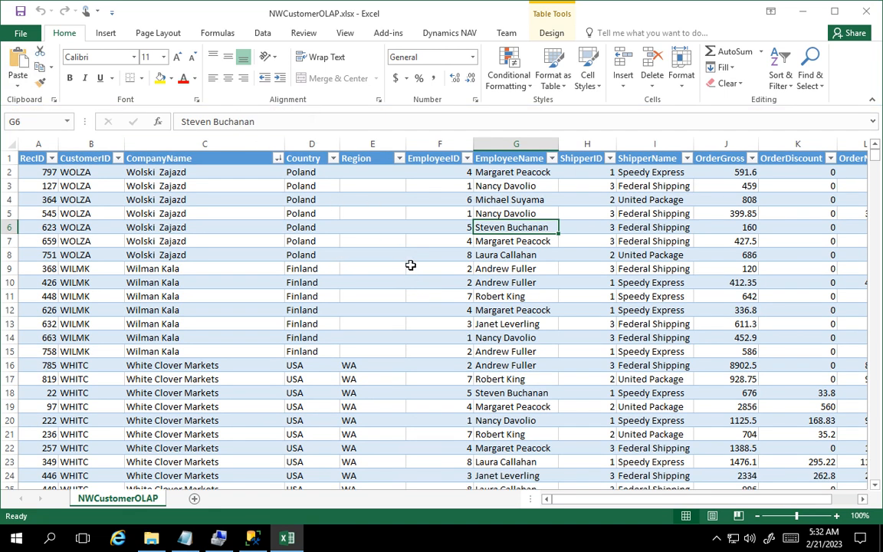
- Filter the EmployeeName column to show only the first listed employee's records and look through the filtered rows
left_click(263, 34)
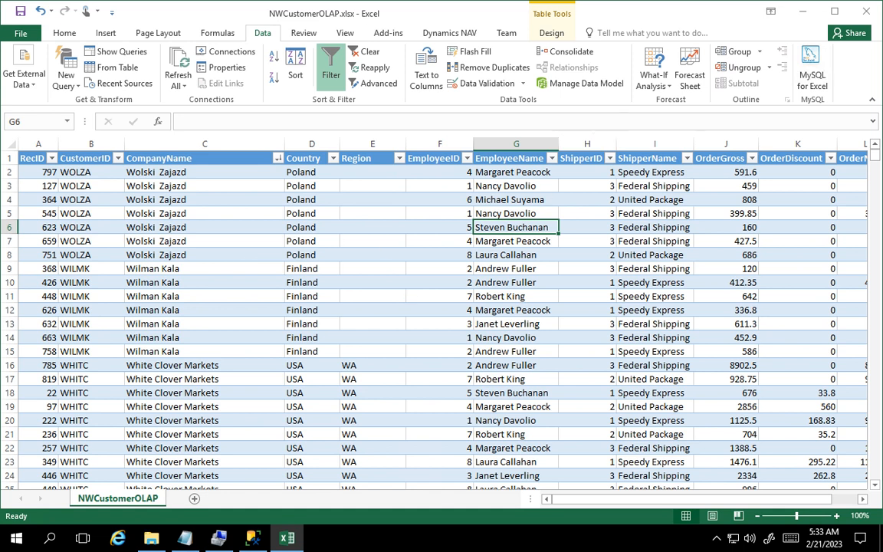
scroll(417, 279, "down", 6)
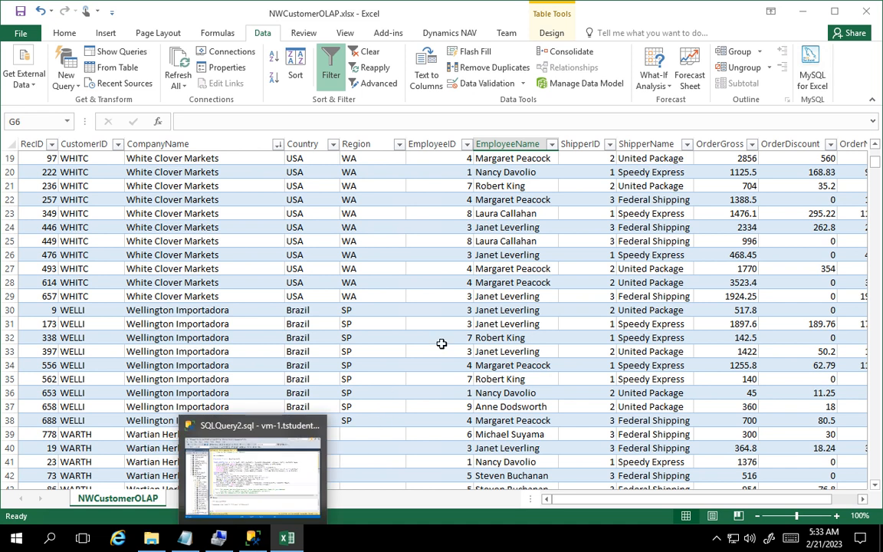
scroll(476, 308, "up", 6)
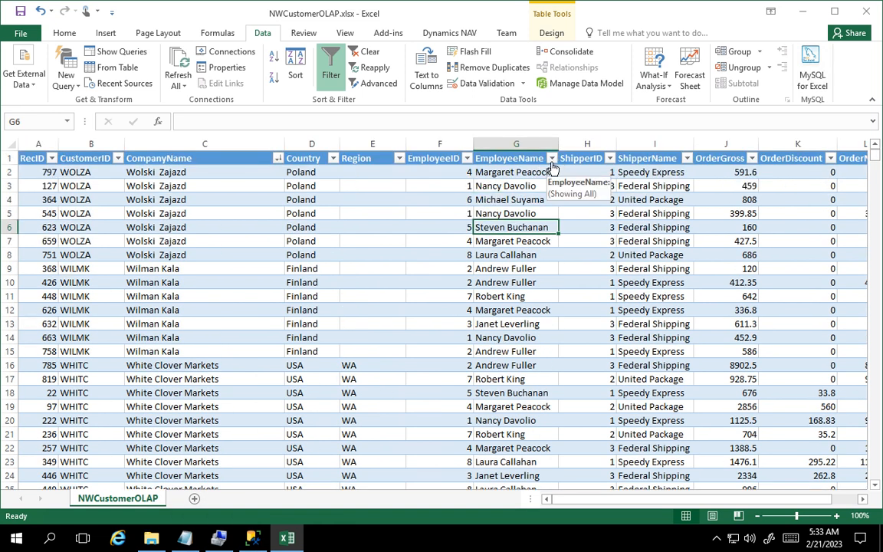
left_click(552, 158)
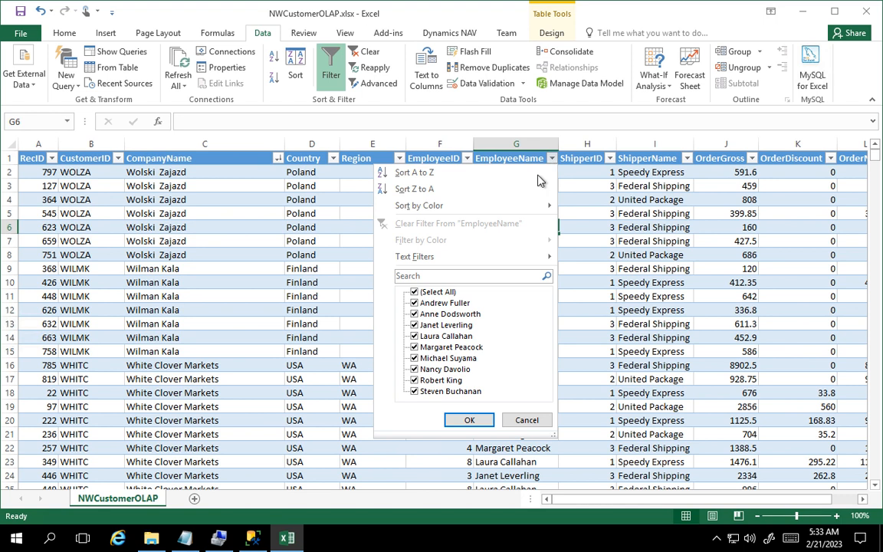
left_click(414, 291)
left_click(415, 303)
left_click(469, 420)
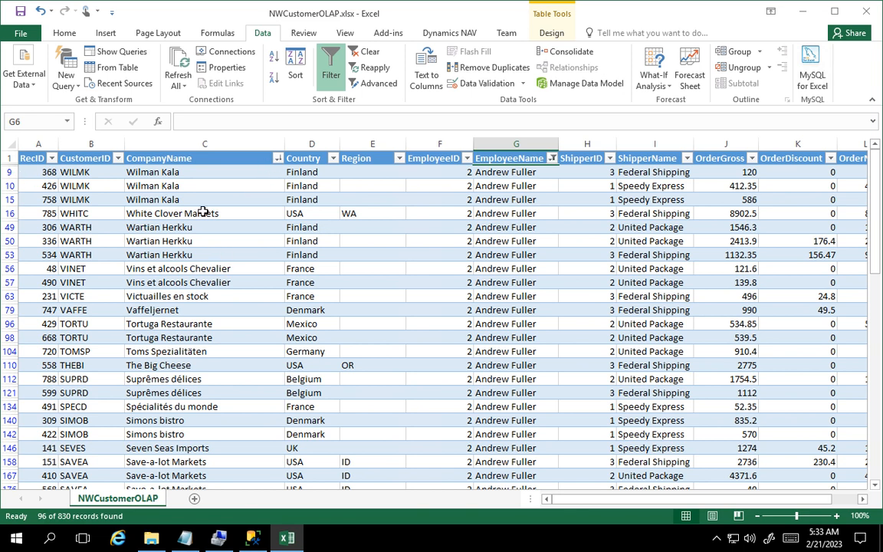
scroll(427, 410, "down", 2)
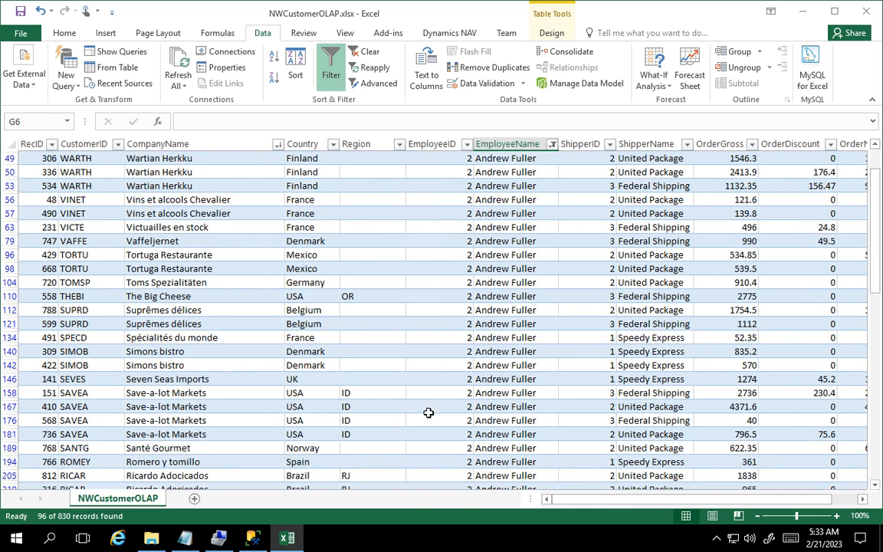
scroll(429, 383, "up", 2)
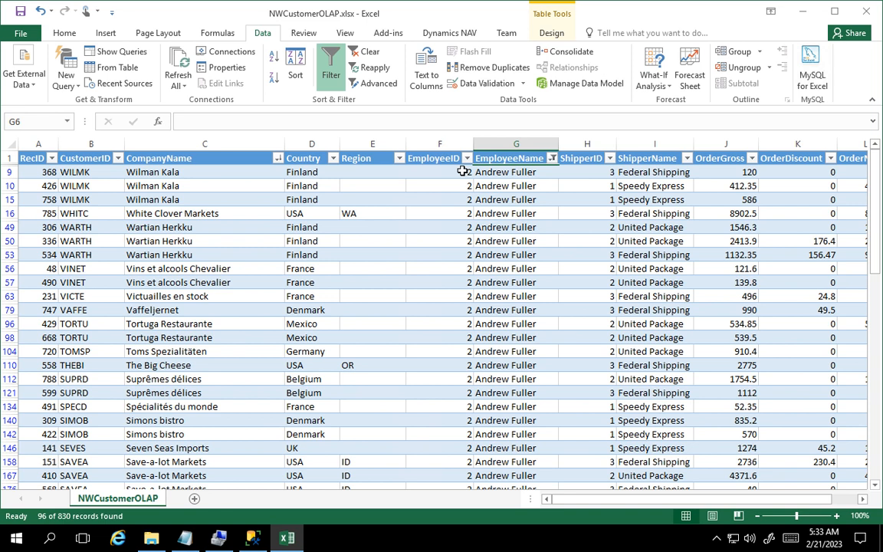
- Close the NWCustomerOLAP.xlsx workbook with its changes saved and switch to the NWCustomerOLAPNotes.txt notes in Notepad
left_click(866, 11)
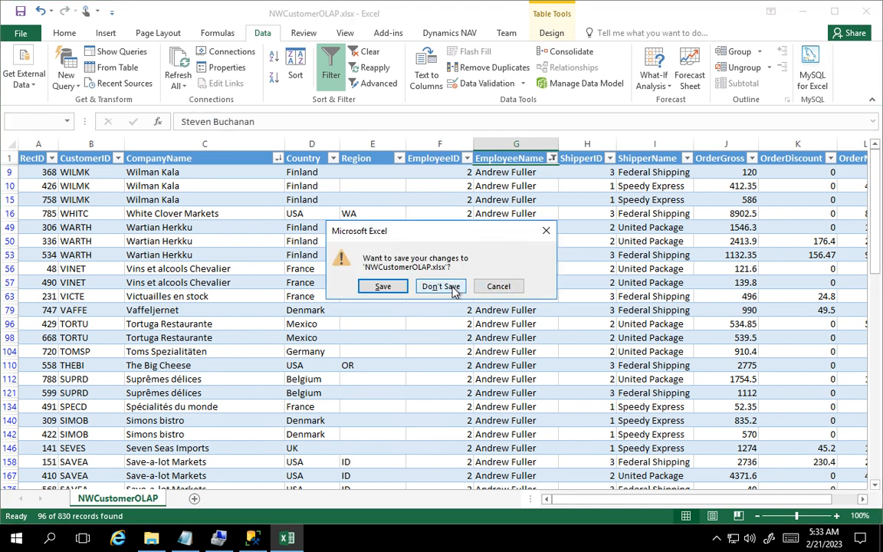
left_click(397, 290)
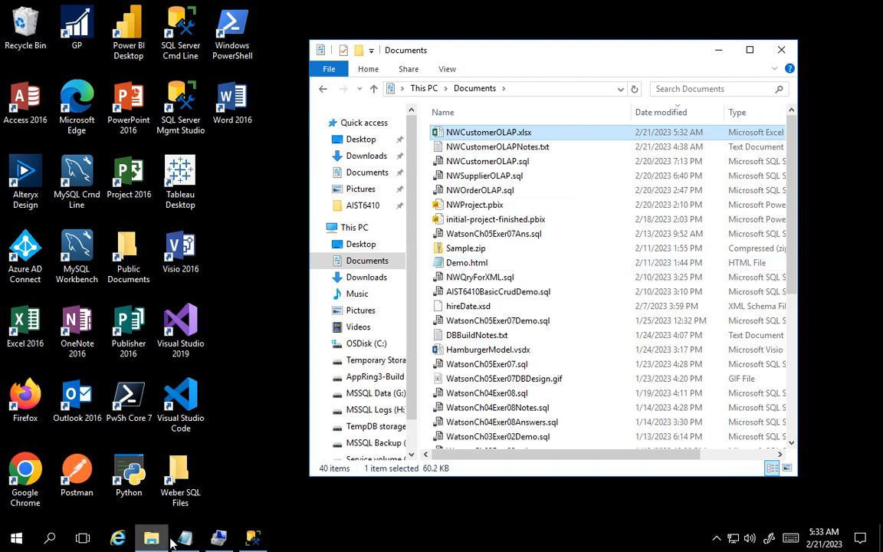
mouse_move(184, 541)
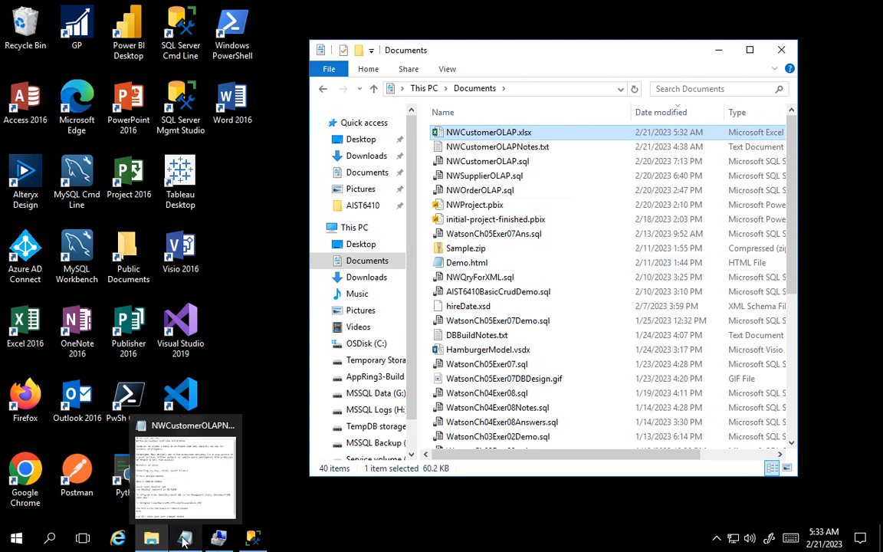
left_click(178, 440)
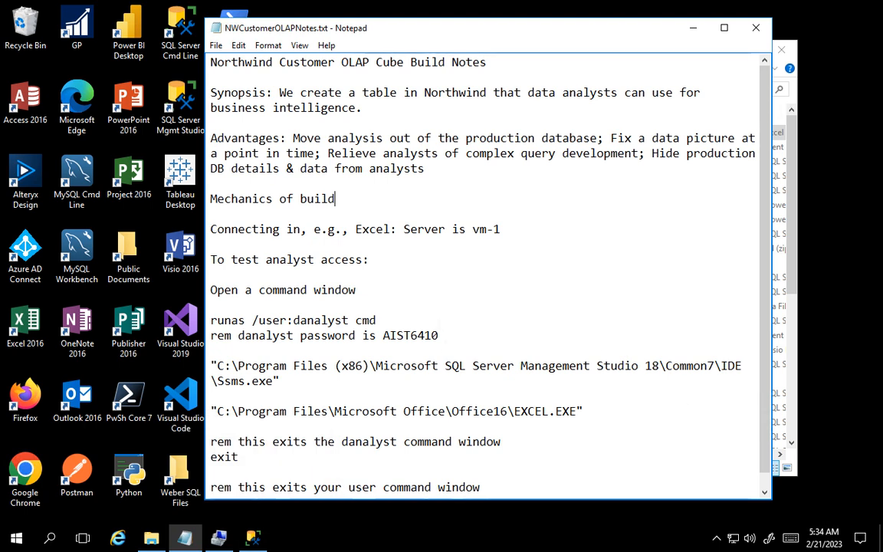
- Open a Command Prompt window, narrow it, and arrange it beside the notes so the analyst access commands stay readable
left_click(16, 541)
type("cmd")
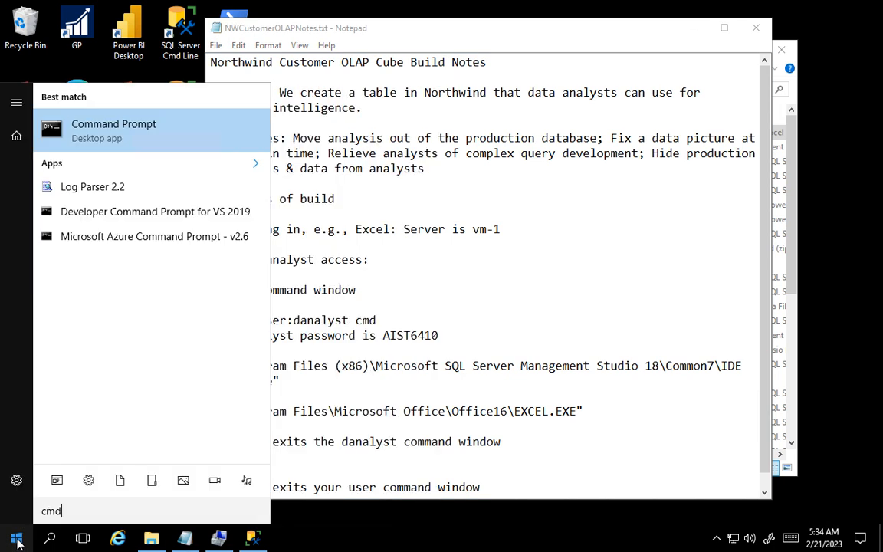
key("Return")
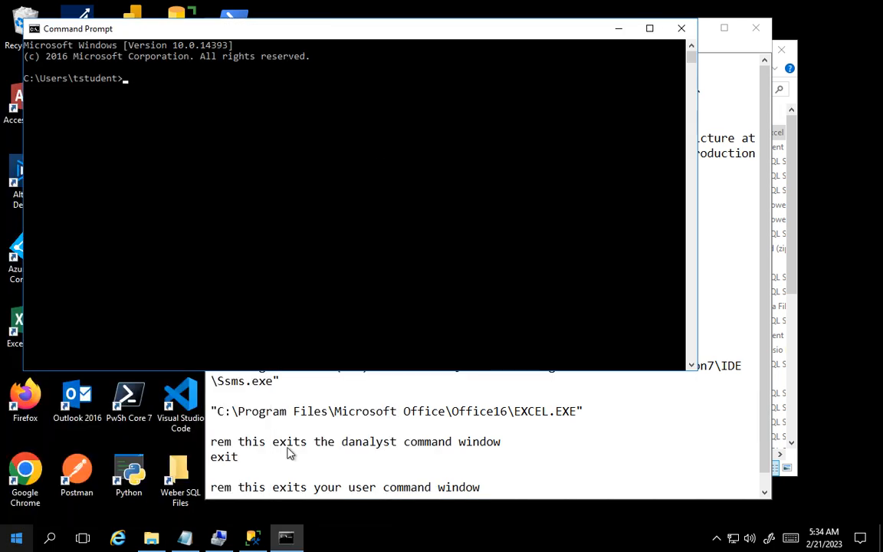
mouse_move(391, 34)
left_mouse_down()
mouse_move(408, 193)
mouse_move(562, 138)
mouse_move(497, 62)
mouse_move(373, 34)
left_mouse_up()
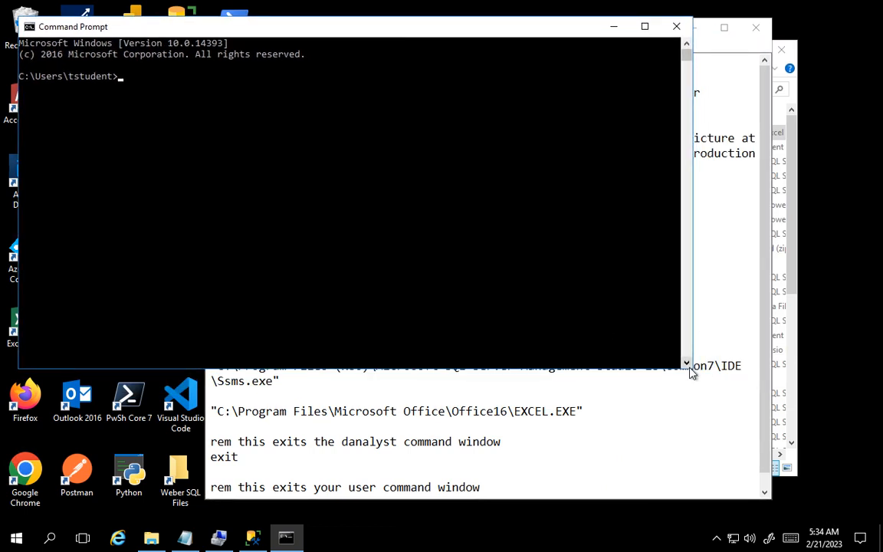
left_click_drag(694, 314, 512, 266)
left_click_drag(611, 35, 767, 38)
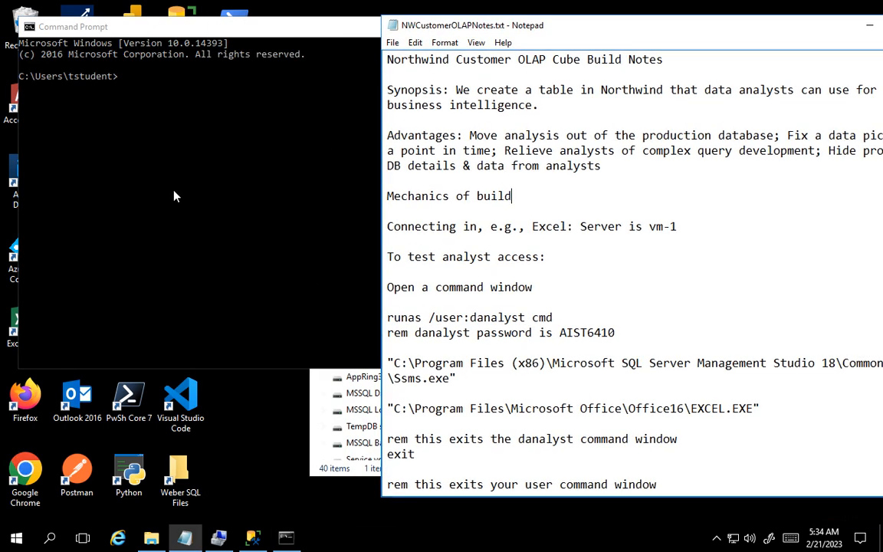
left_click(121, 82)
left_click(121, 77)
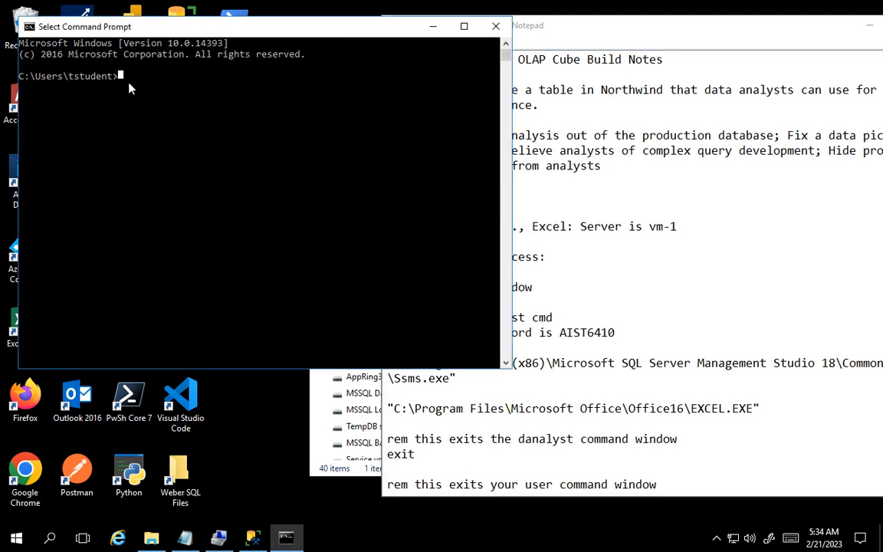
left_click_drag(149, 27, 97, 29)
- Copy the command runas /user:danalyst cmd from the notes and paste it at the Command Prompt
left_click(552, 303)
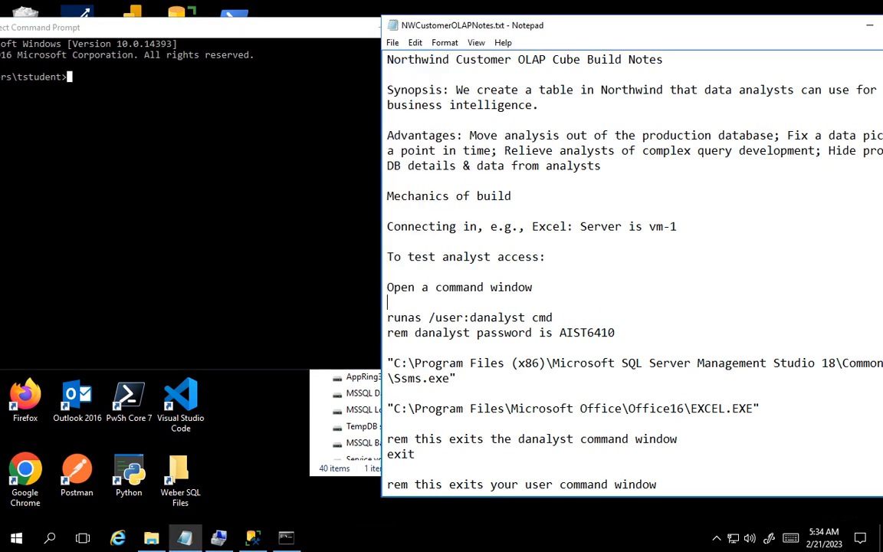
key("shift+Right")
key("shift+Right")
key("shift+Right")
key("shift+Right")
key("shift+Right")
key("shift+Right")
key("shift+Right")
key("shift+Right")
key("shift+Right")
key("shift+Right")
key("shift+Right")
key("shift+Right")
key("shift+Right")
key("shift+Right")
key("shift+Right")
key("shift+Right")
key("shift+Right")
key("shift+Right")
key("shift+Right")
key("shift+Right")
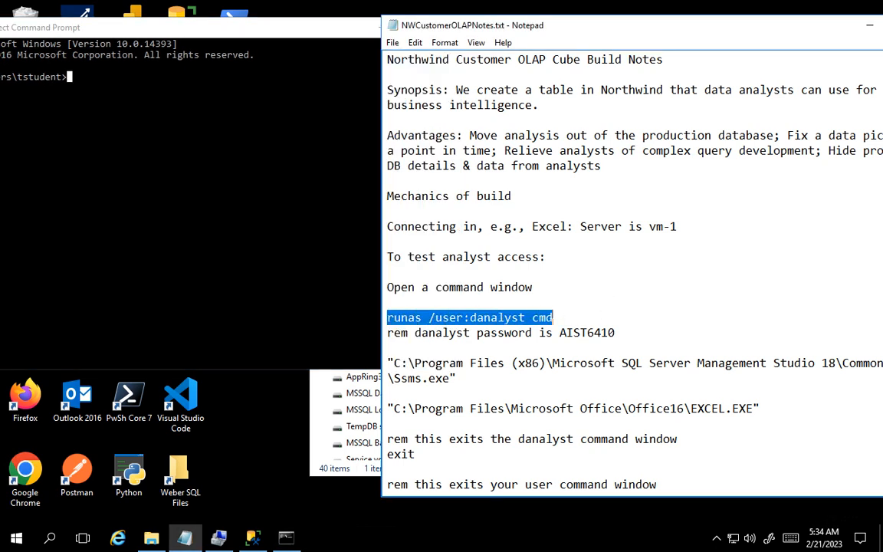
left_click(66, 79)
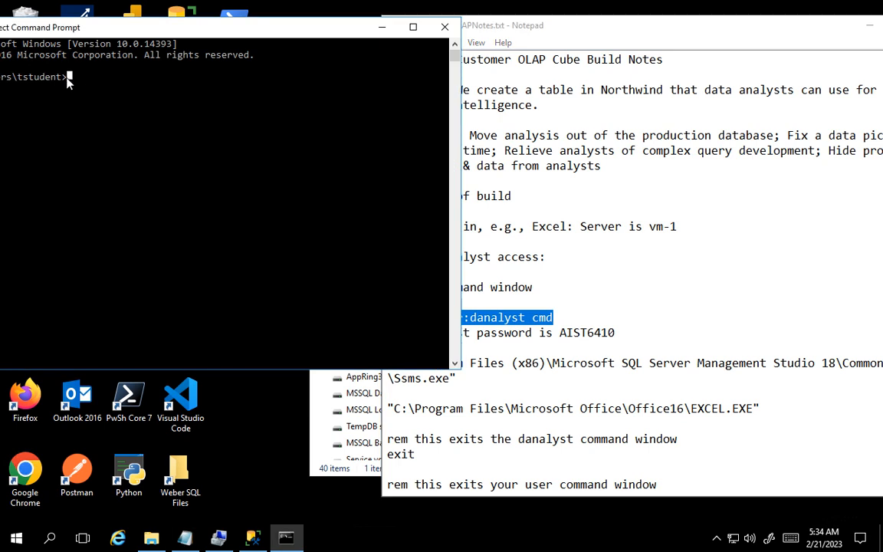
right_click(69, 78)
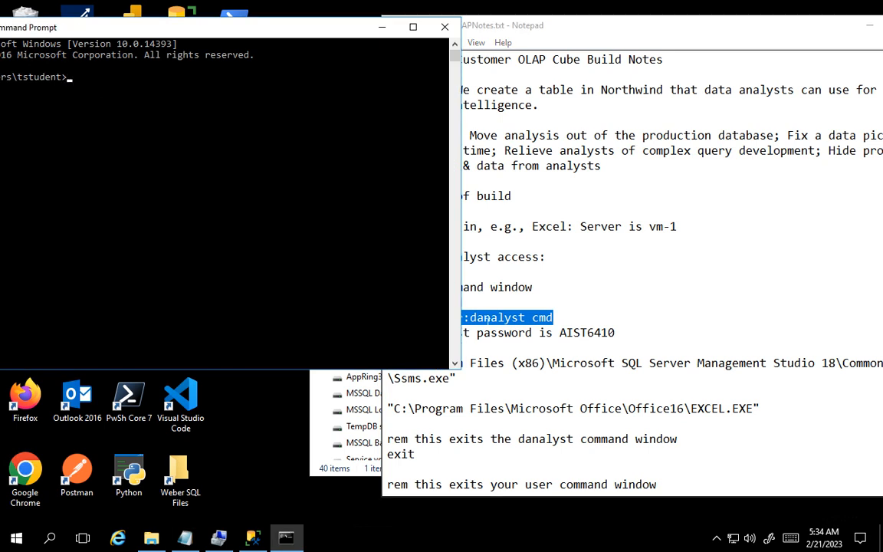
right_click(439, 319)
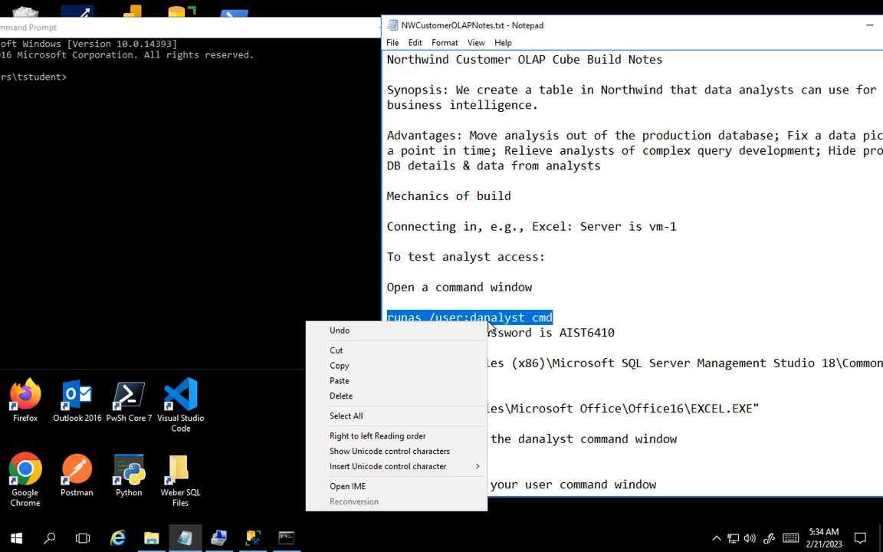
left_click(356, 367)
left_click(71, 80)
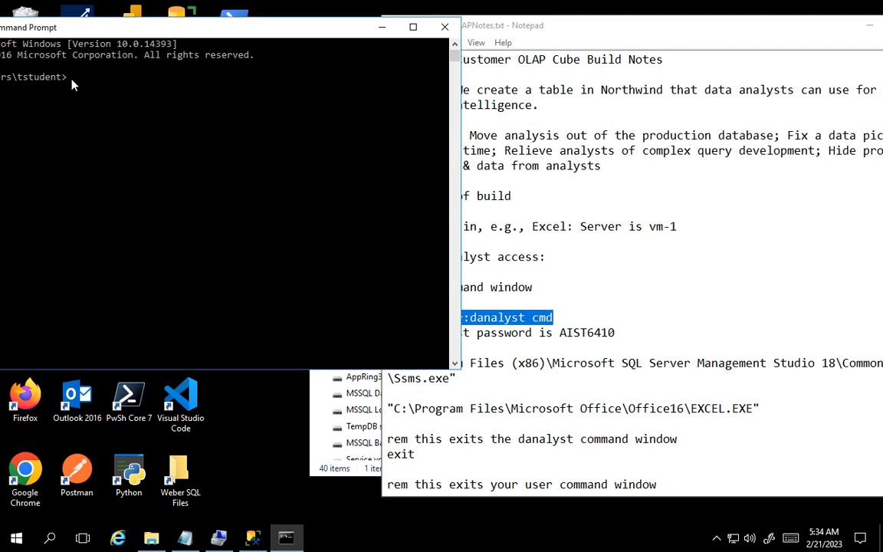
right_click(72, 81)
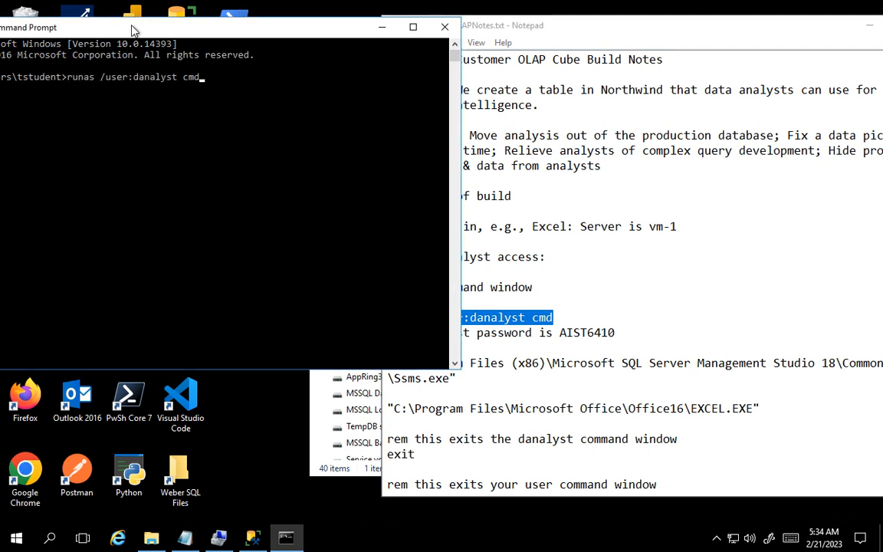
- Bring the Command Prompt window fully into view, run the runas command, and enter the danalyst account password
left_click_drag(132, 31, 170, 55)
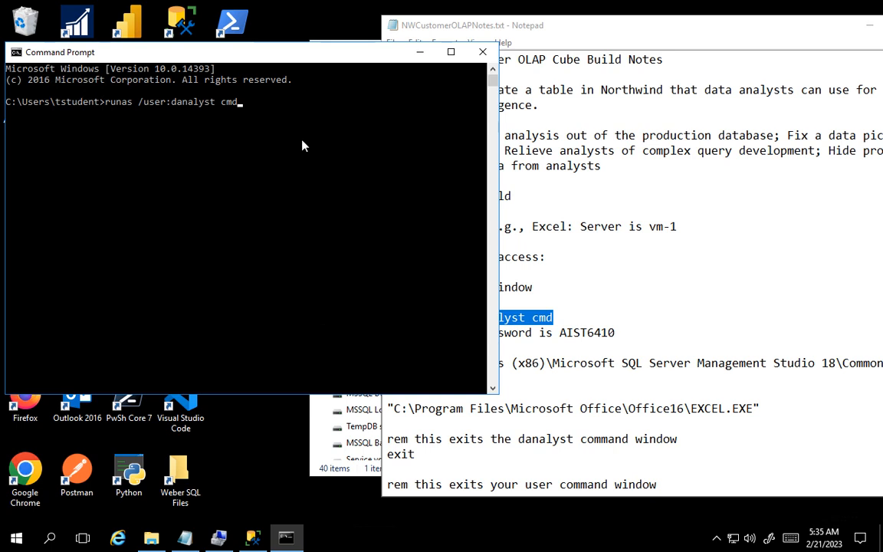
key("Return")
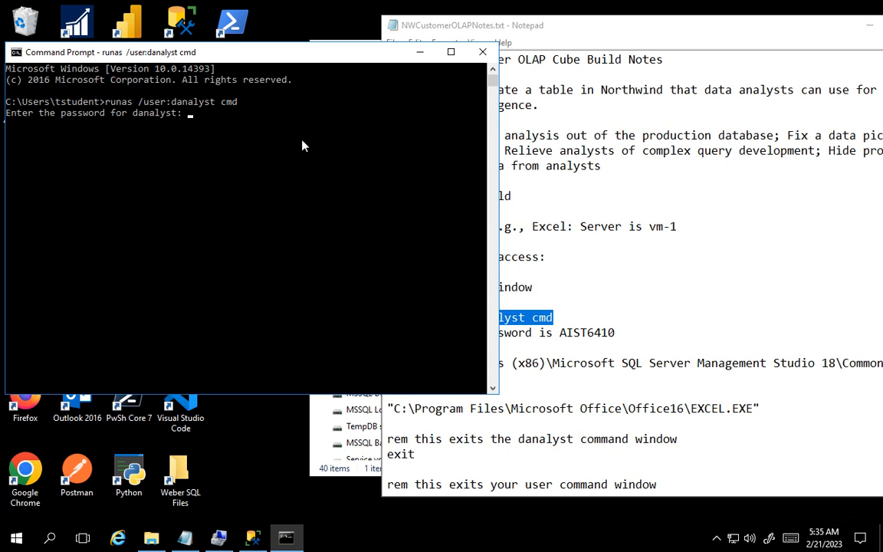
key("Return")
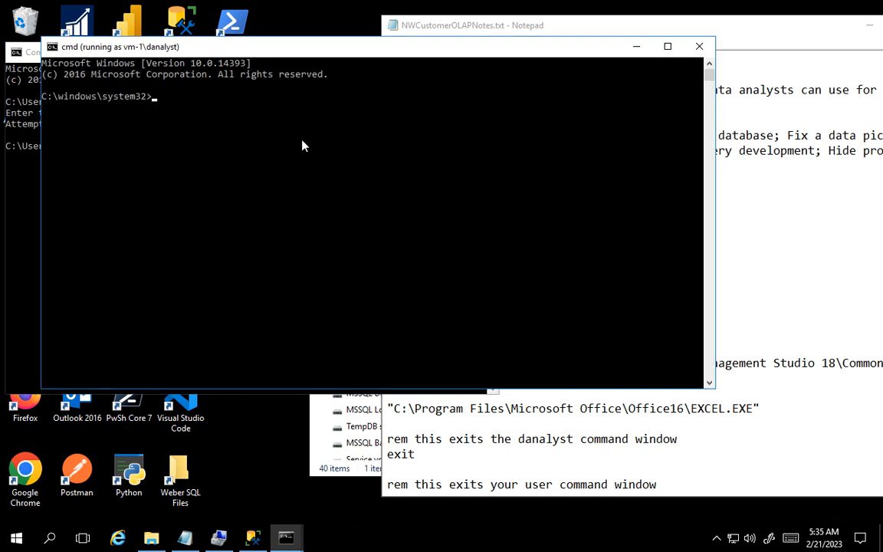
- Check which account the new command window runs under with whoami
type("whoami")
key("Return")
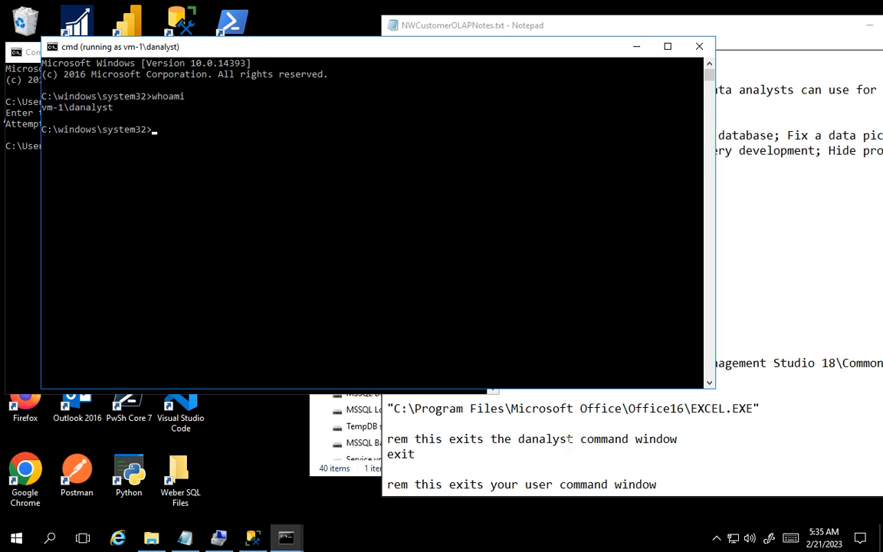
- Launch SQL Server Management Studio from the danalyst command window using the Ssms.exe path in the notes, and connect to vm-1 with Windows Authentication
left_click(573, 438)
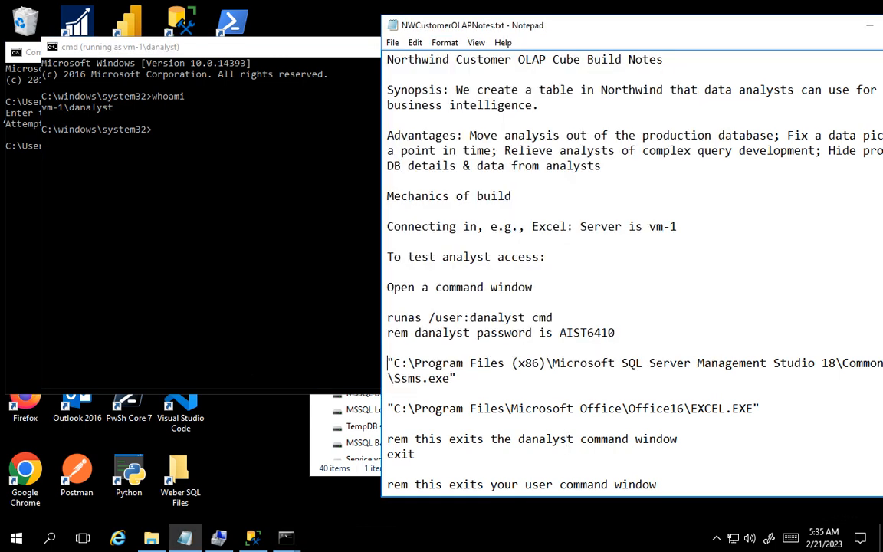
left_click_drag(388, 362, 457, 378)
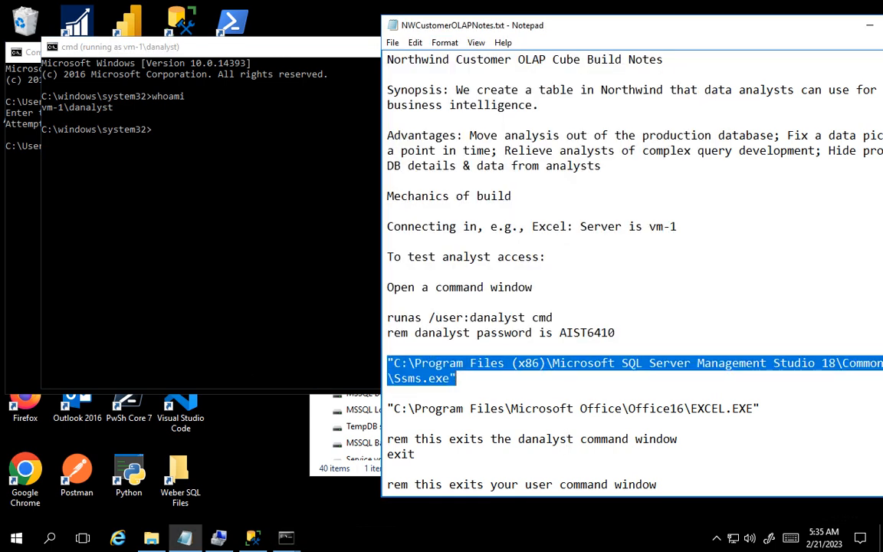
left_click(155, 136)
right_click(157, 137)
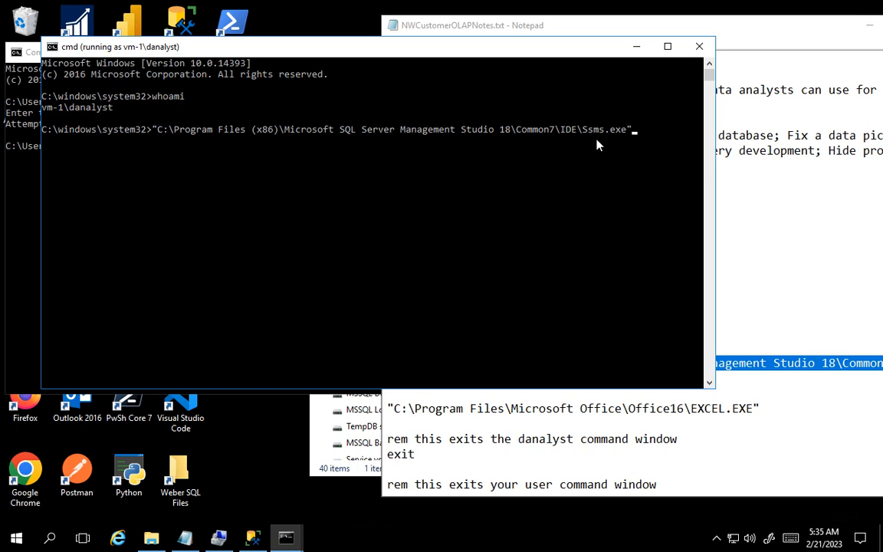
key("Return")
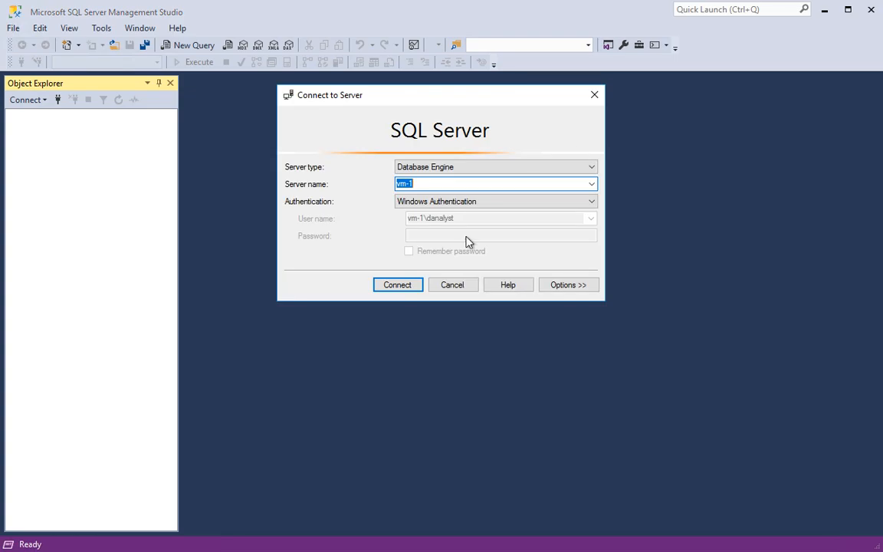
left_click(400, 286)
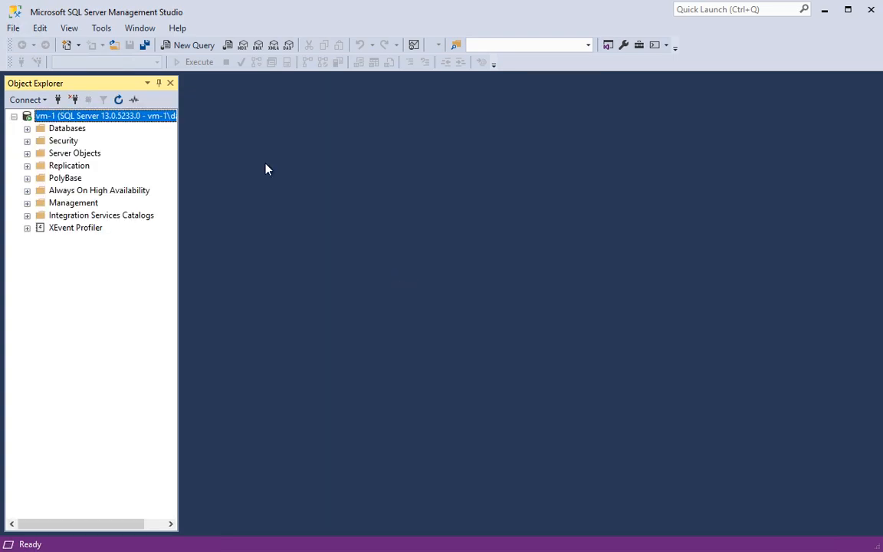
- Test the analyst's database access by trying to expand AxDB and tstudentDonations in the Databases list
left_click(27, 128)
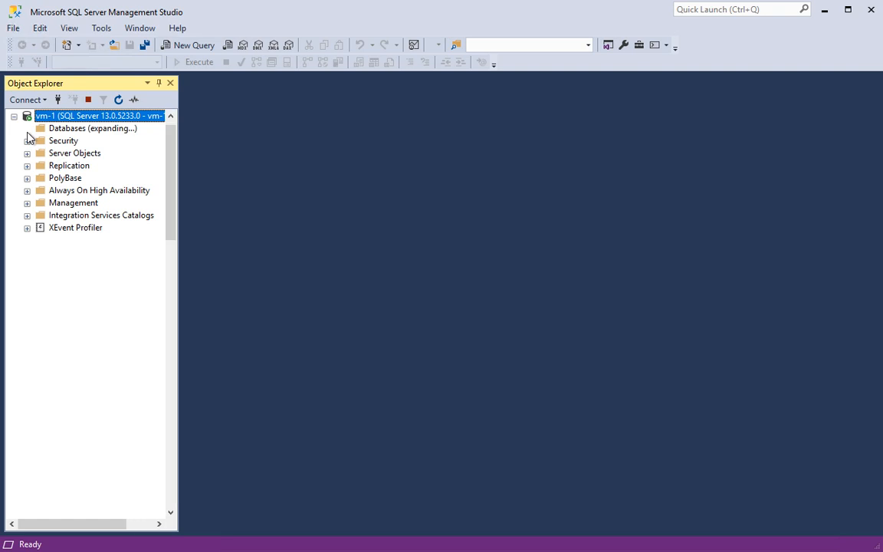
left_click(40, 190)
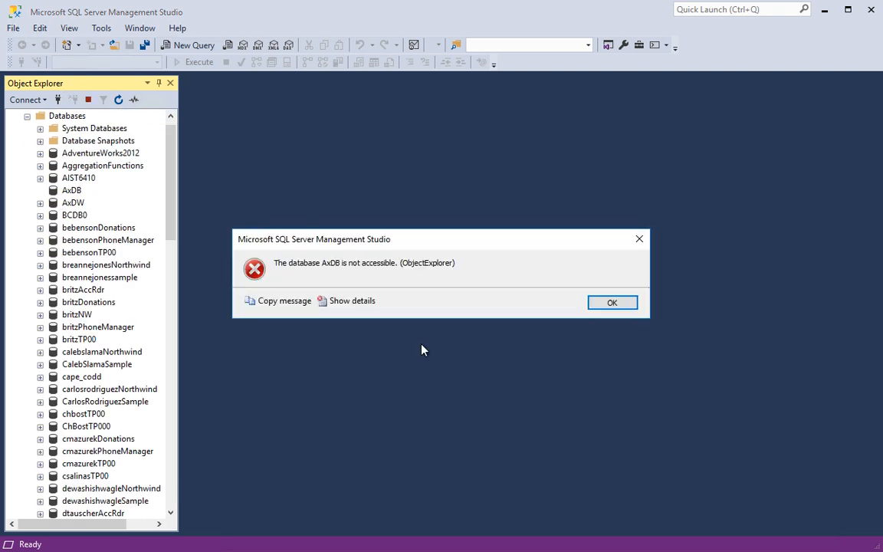
left_click(611, 307)
scroll(91, 448, "down", 10)
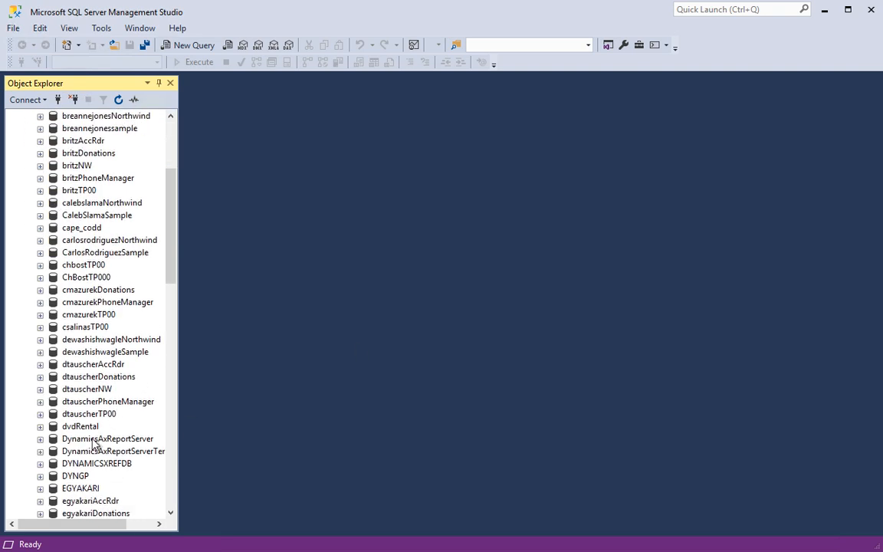
scroll(91, 450, "down", 15)
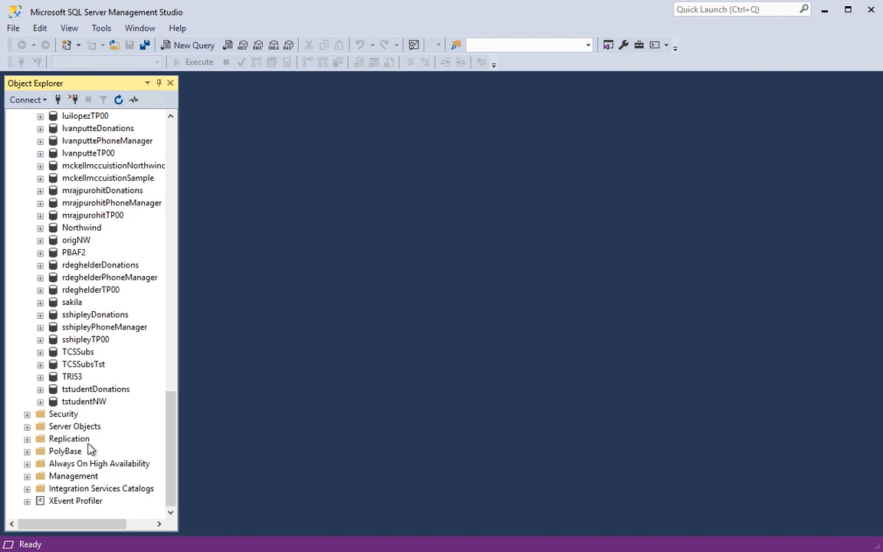
left_click(40, 389)
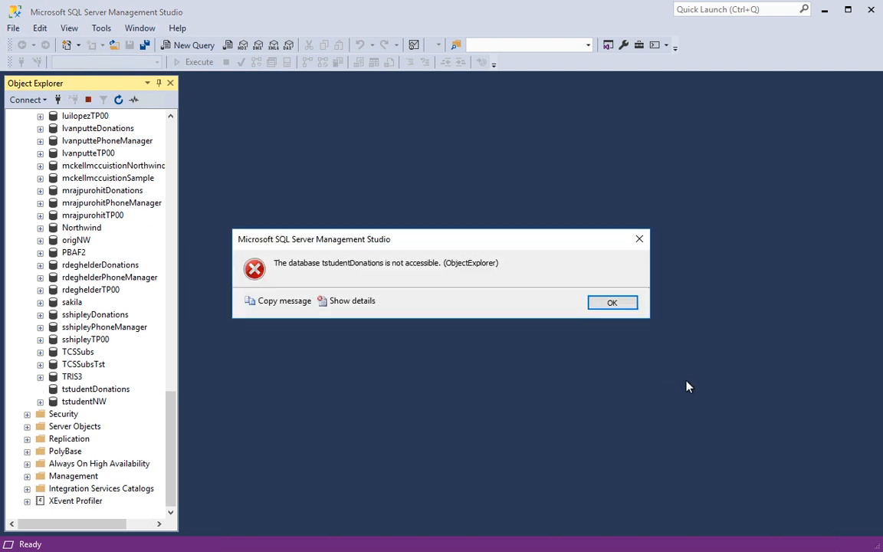
left_click(611, 302)
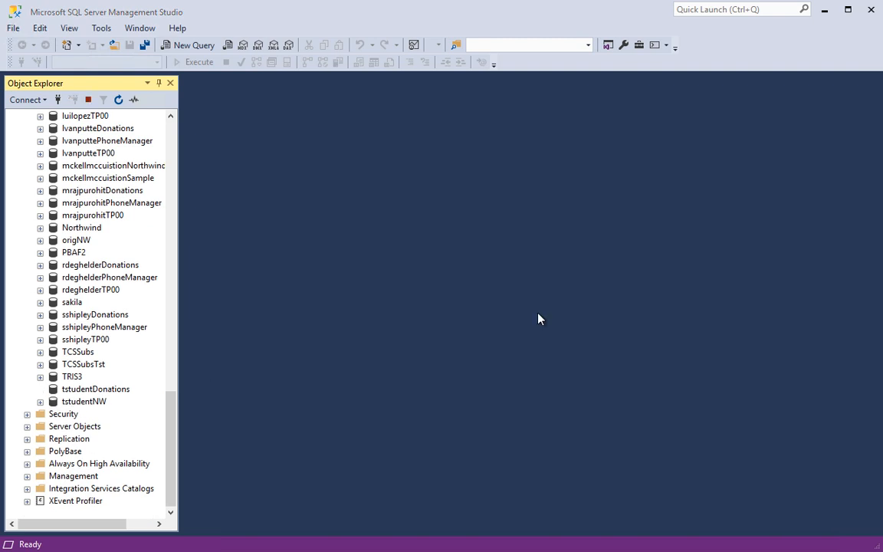
- Check which tables the analyst can see in tstudentNW, select the NWCustomerOLAP table, and close SQL Server Management Studio
left_click(41, 401)
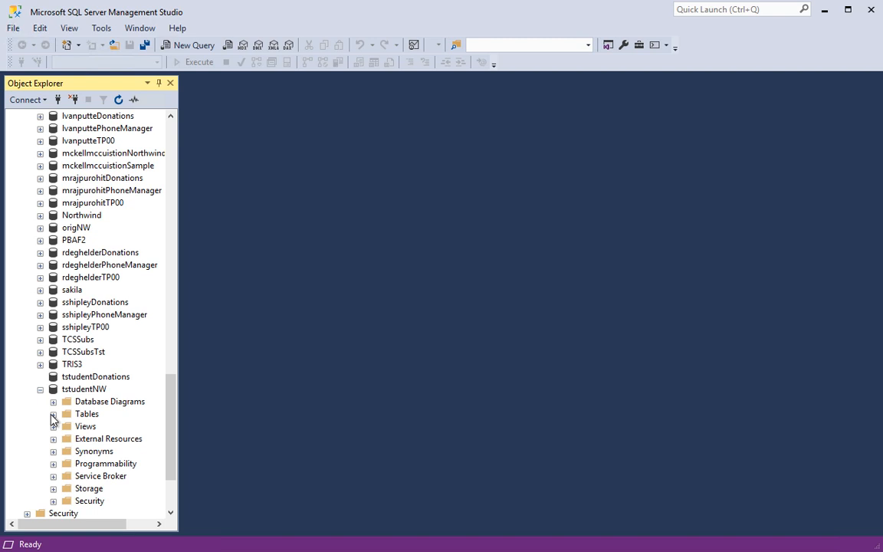
left_click(53, 414)
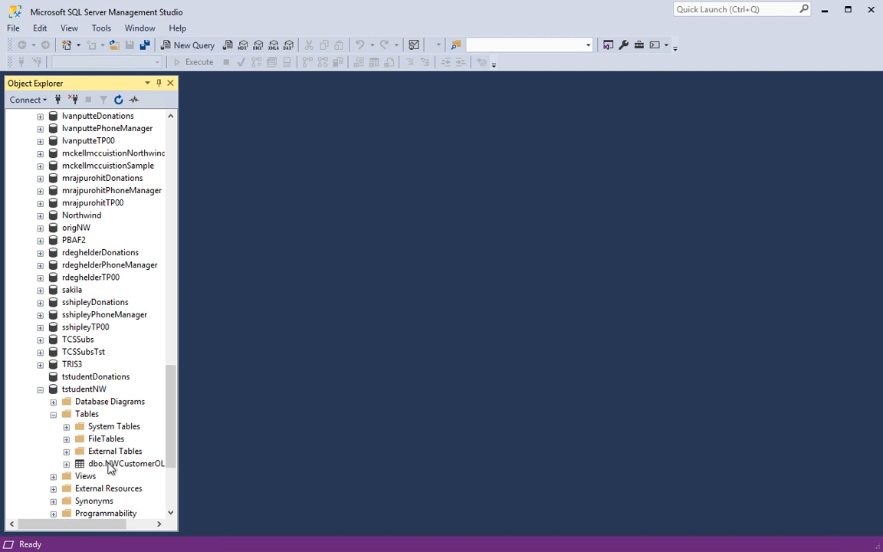
left_click(103, 464)
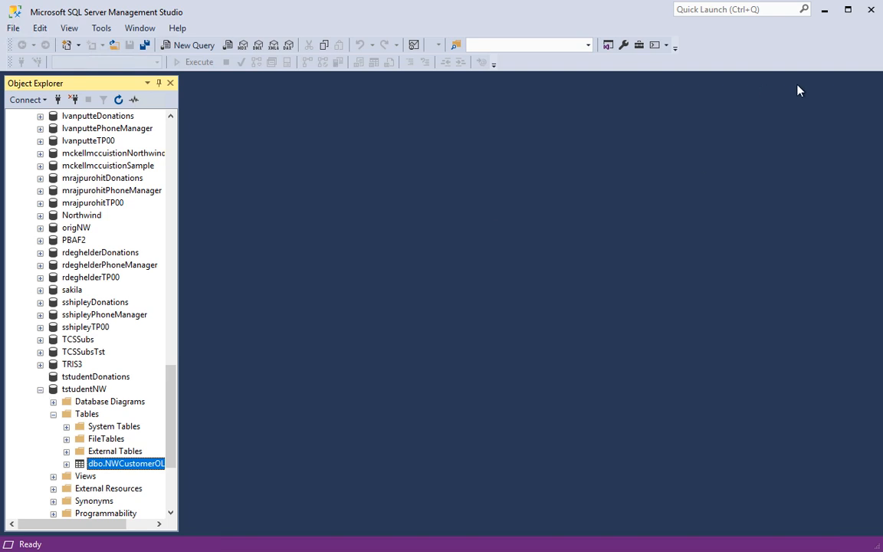
left_click(871, 11)
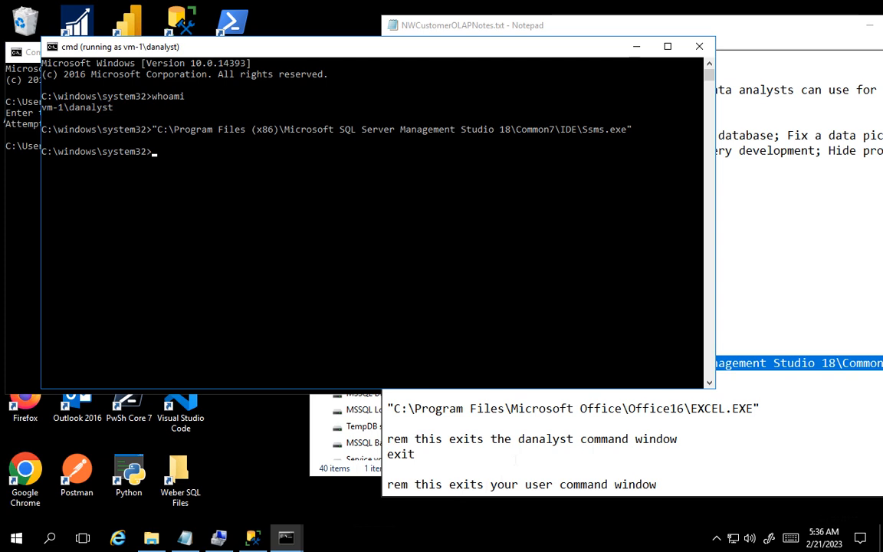
- Launch Excel from the danalyst command window using the EXCEL.EXE path copied from the notes
left_click_drag(387, 409, 760, 408)
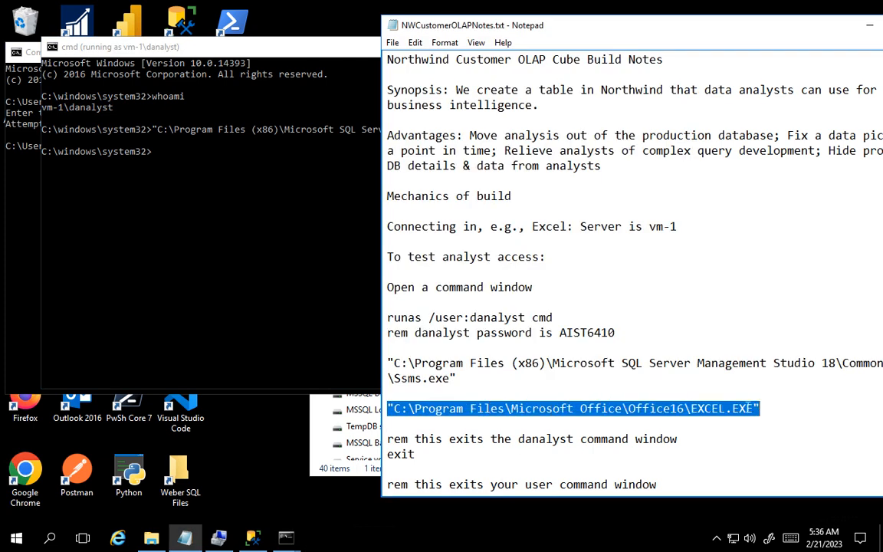
right_click(694, 409)
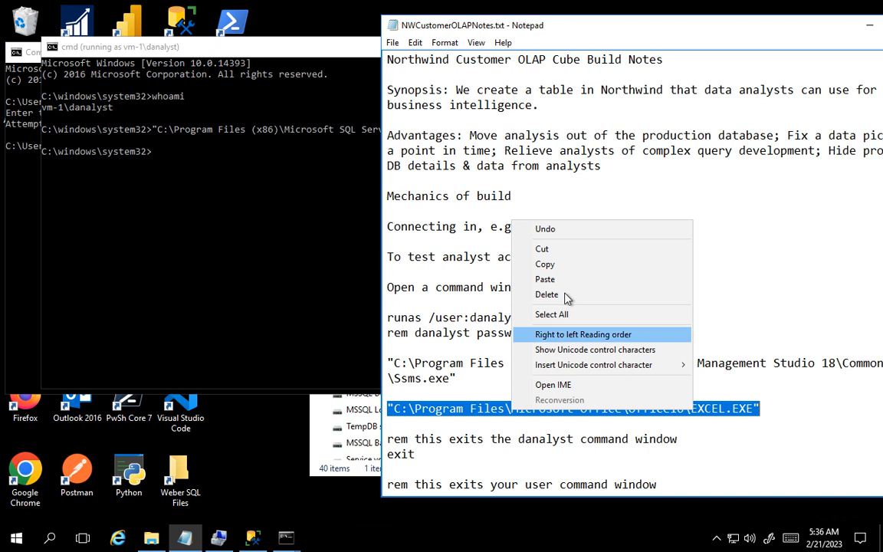
left_click(560, 267)
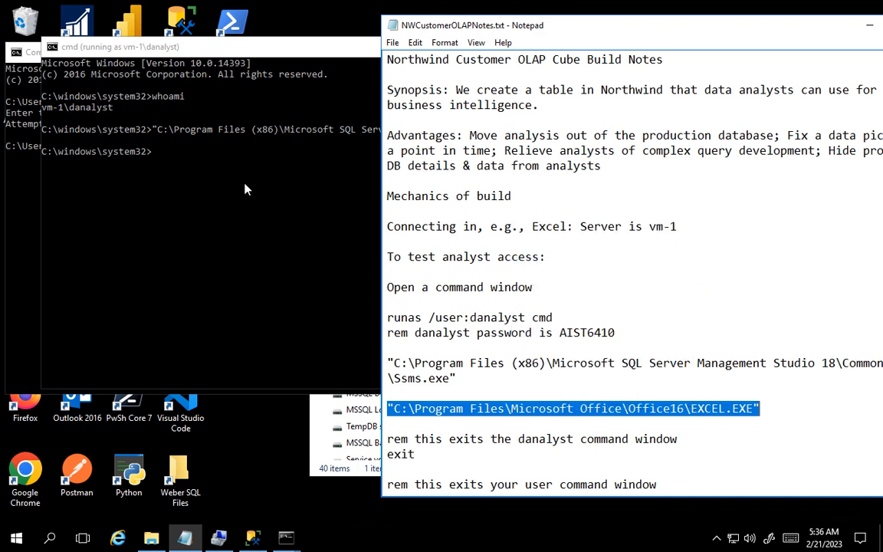
left_click(159, 156)
right_click(159, 158)
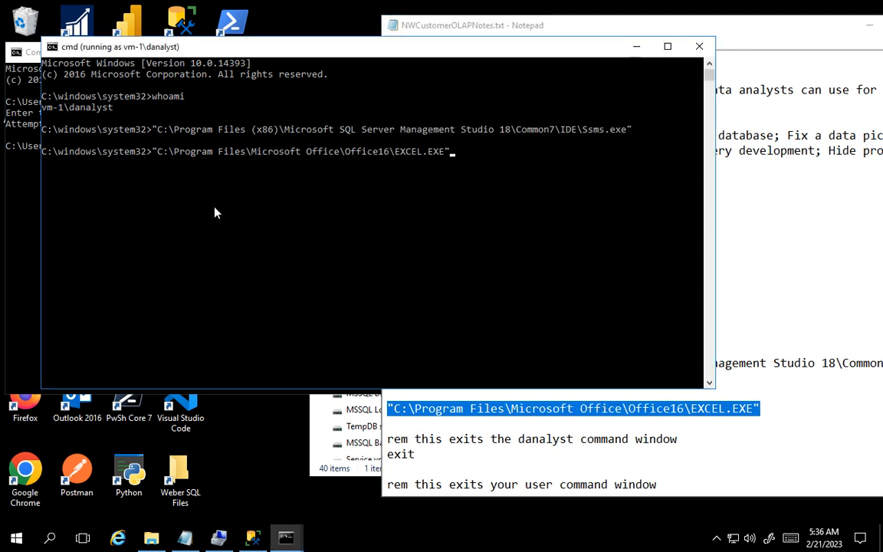
key("Return")
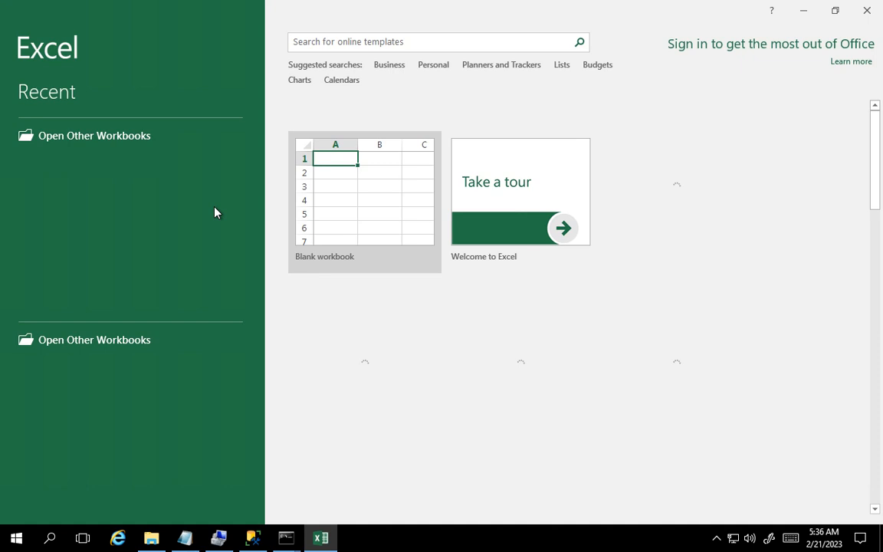
- Create a blank workbook and connect it to the SQL Server vm-1 as an external data source using Windows Authentication
left_click(360, 193)
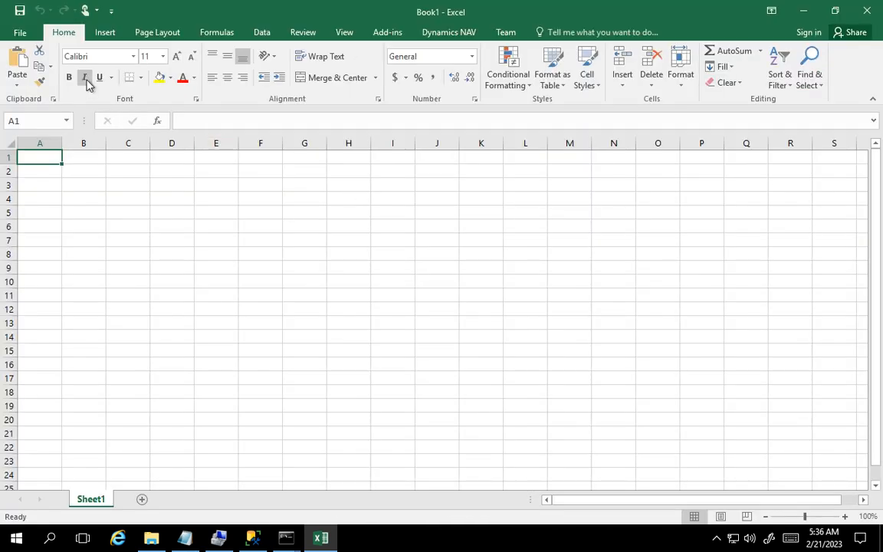
left_click(261, 33)
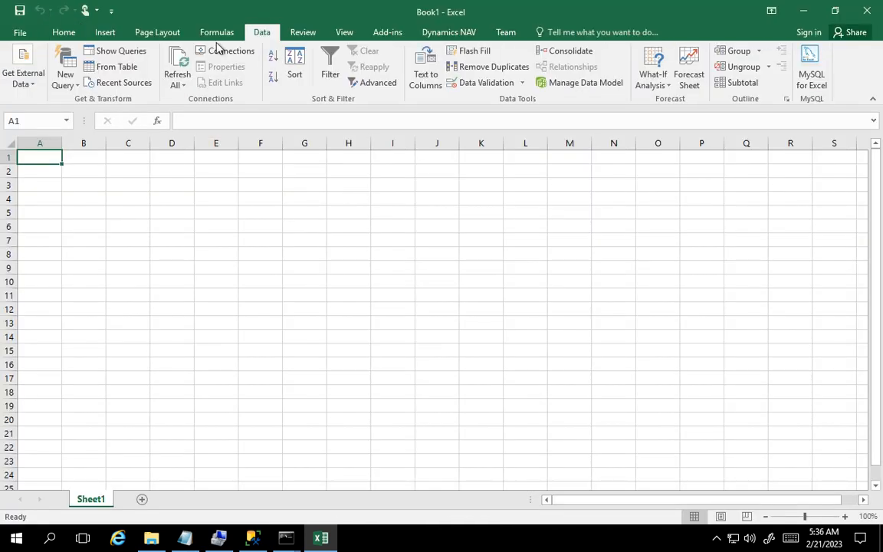
left_click(30, 81)
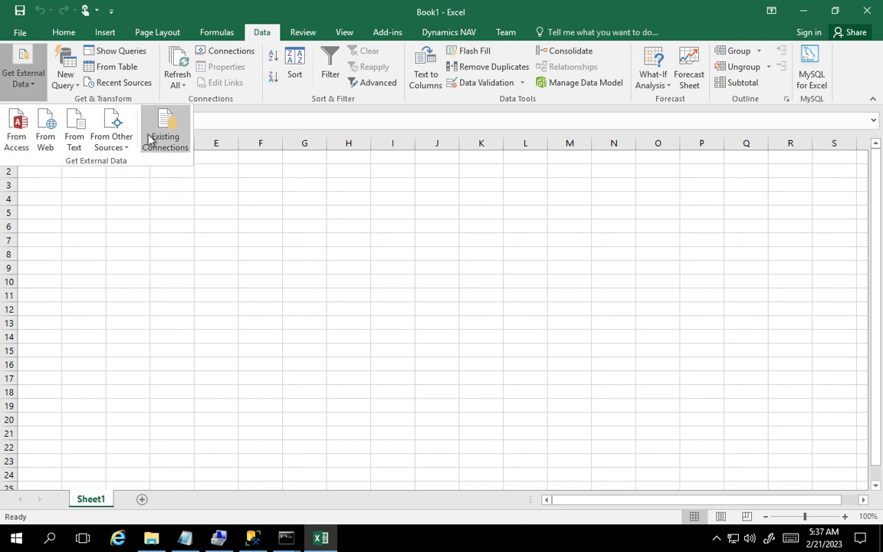
left_click(121, 144)
left_click(148, 176)
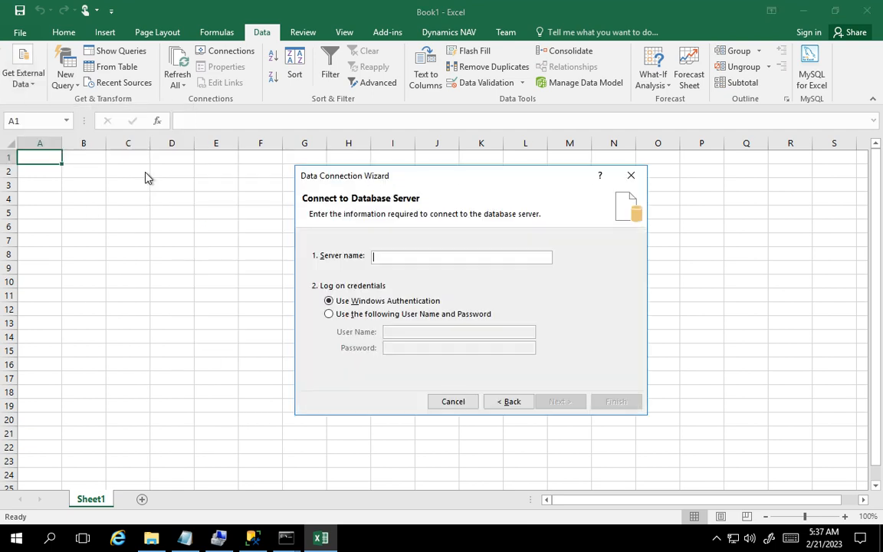
type("vm-1")
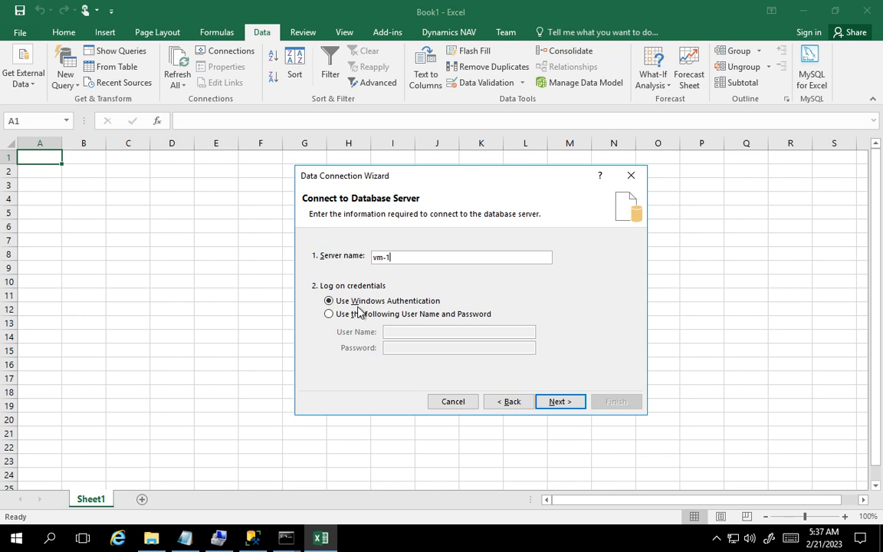
left_click(558, 406)
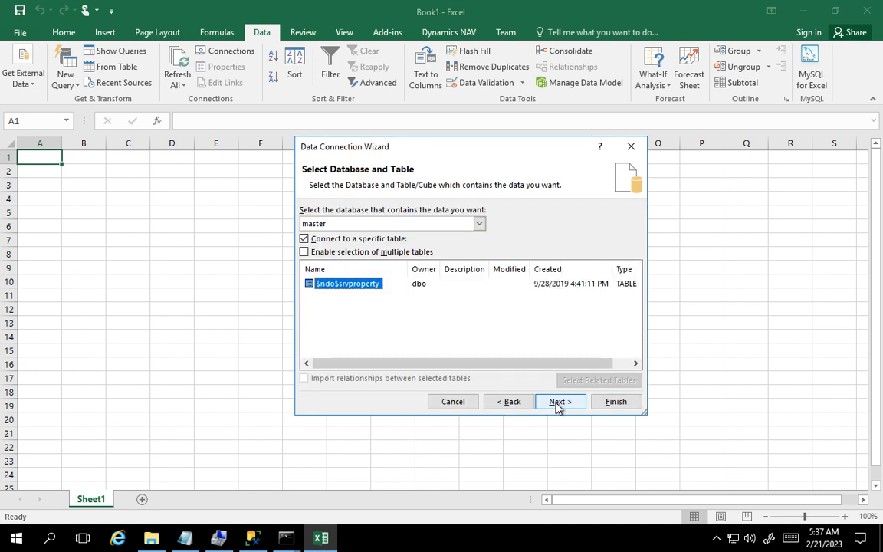
- Check which databases the analyst can access, and choose the tstudentNW database with its NWCustomerOLAP table
left_click(480, 225)
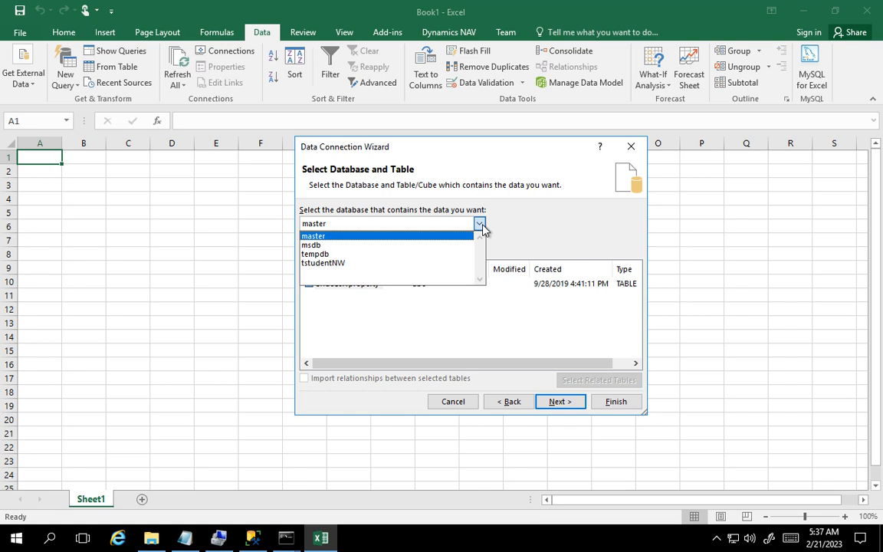
left_click(340, 263)
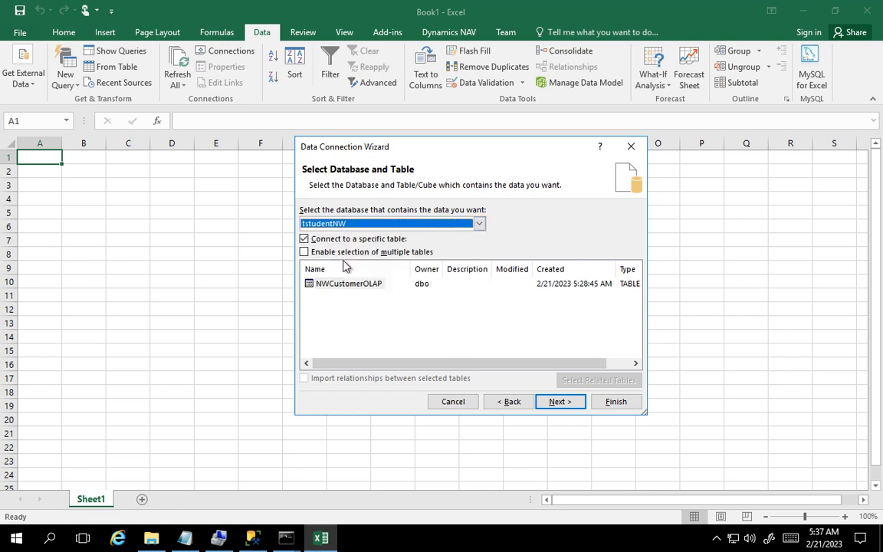
left_click(479, 224)
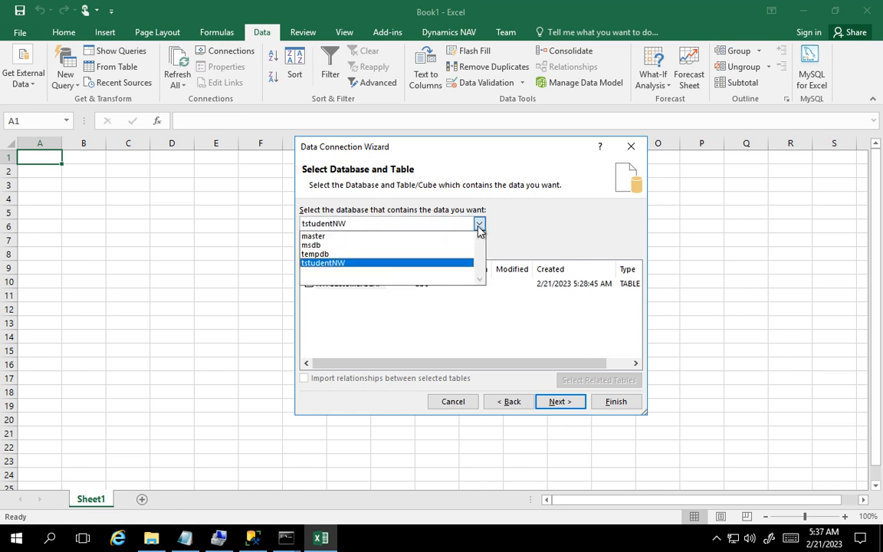
left_click(335, 263)
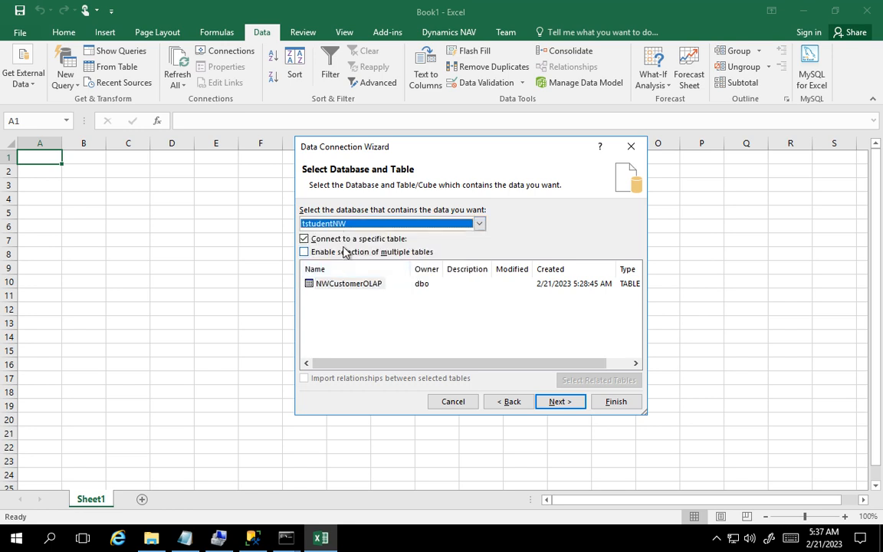
left_click(325, 290)
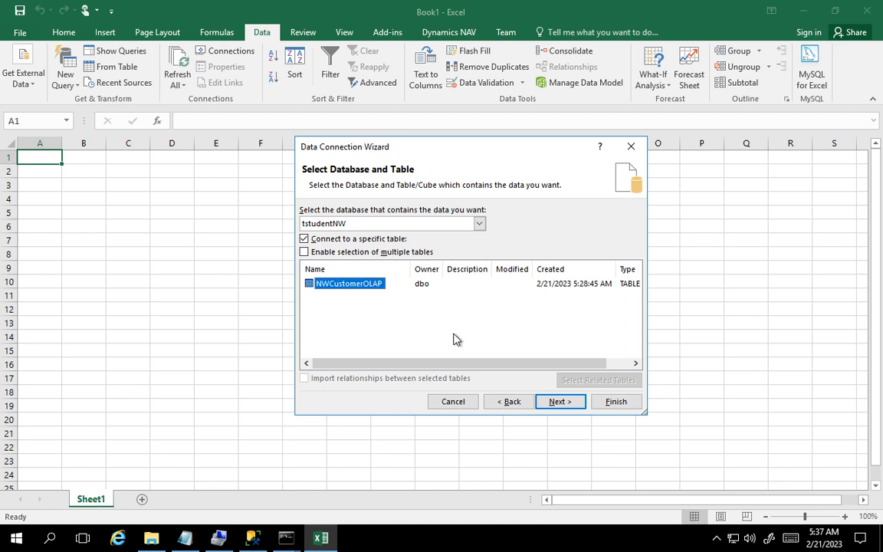
- Save the data connection over the existing vm-1 tstudentNW NWCustomerOLAP.odc file and import the data as a table at cell A1
left_click(558, 402)
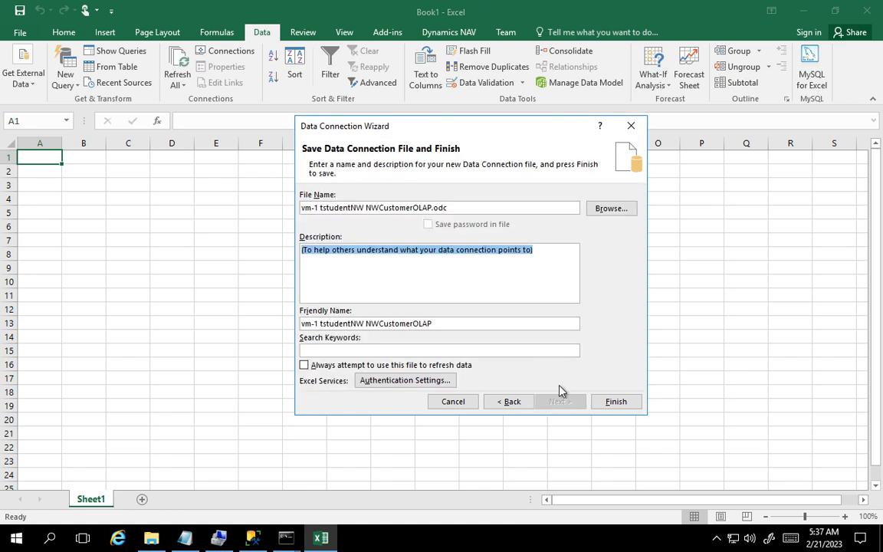
left_click(616, 406)
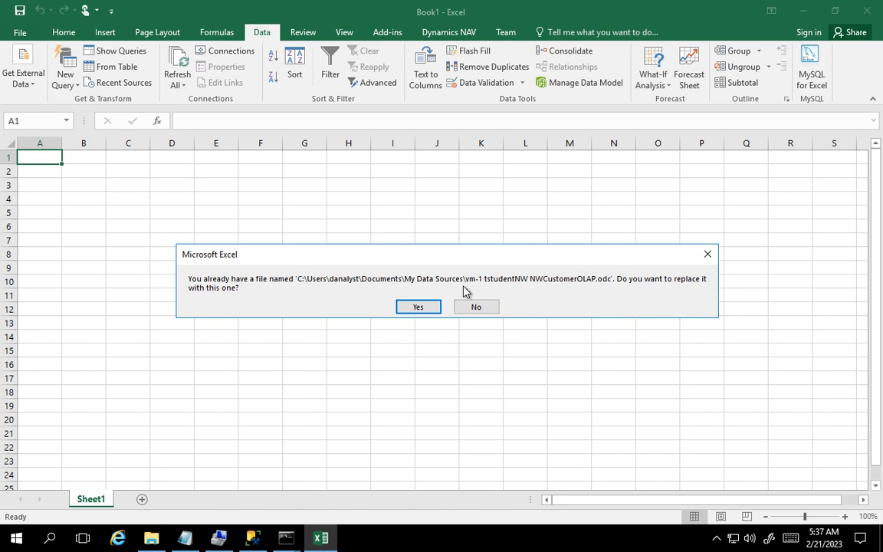
left_click(419, 307)
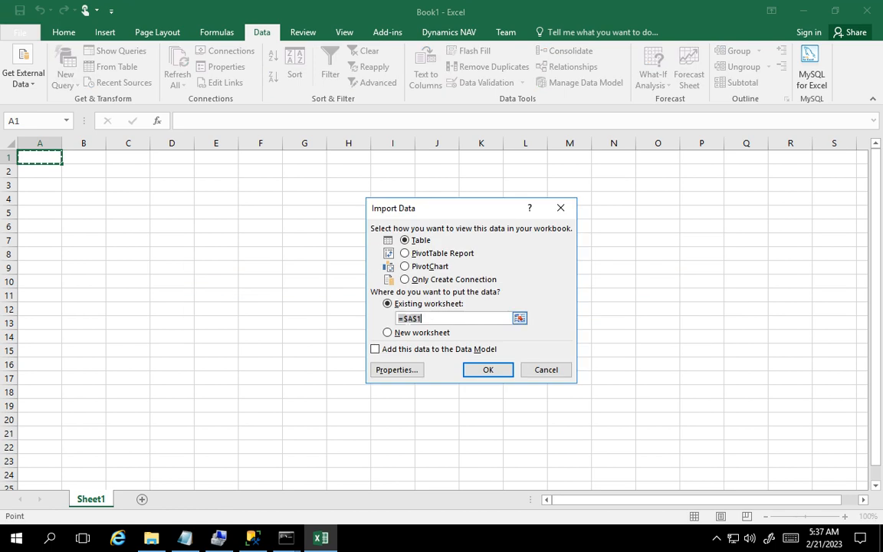
left_click(484, 369)
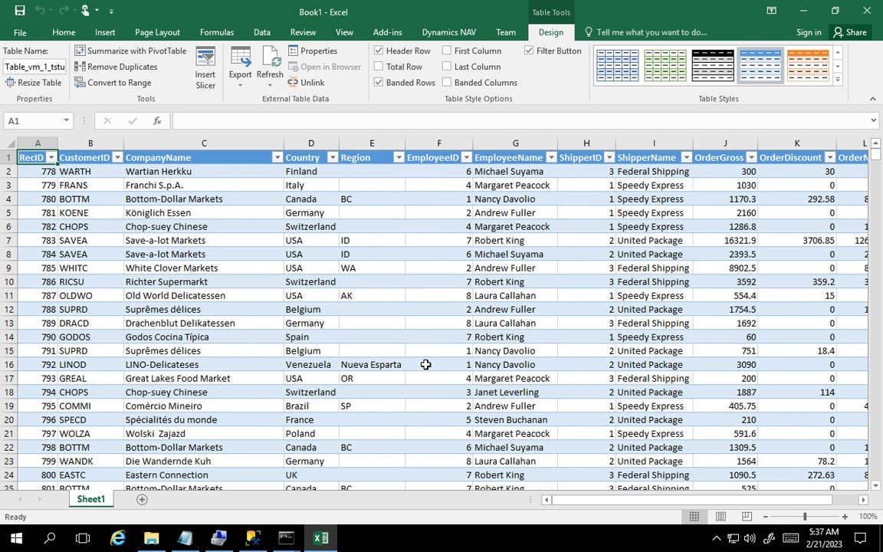
- Close Excel without saving the workbook, and exit the danalyst command window
left_click(870, 17)
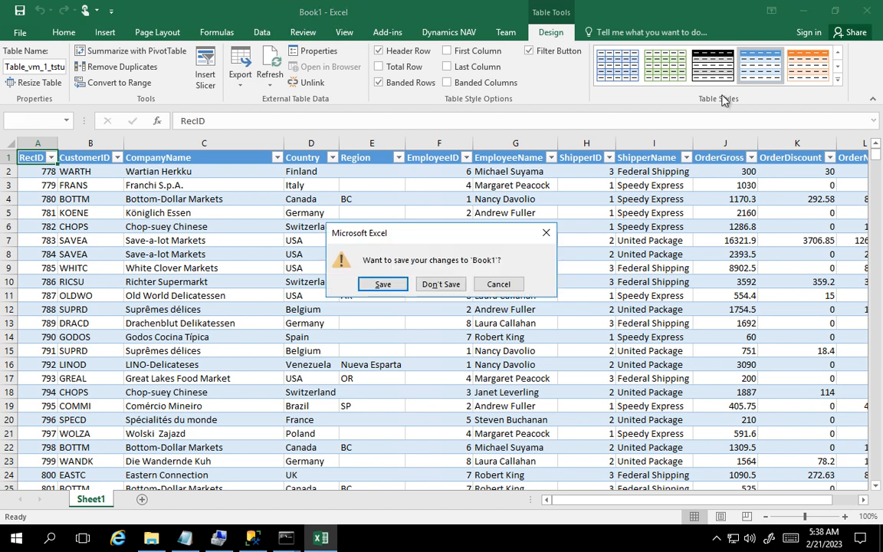
left_click(449, 286)
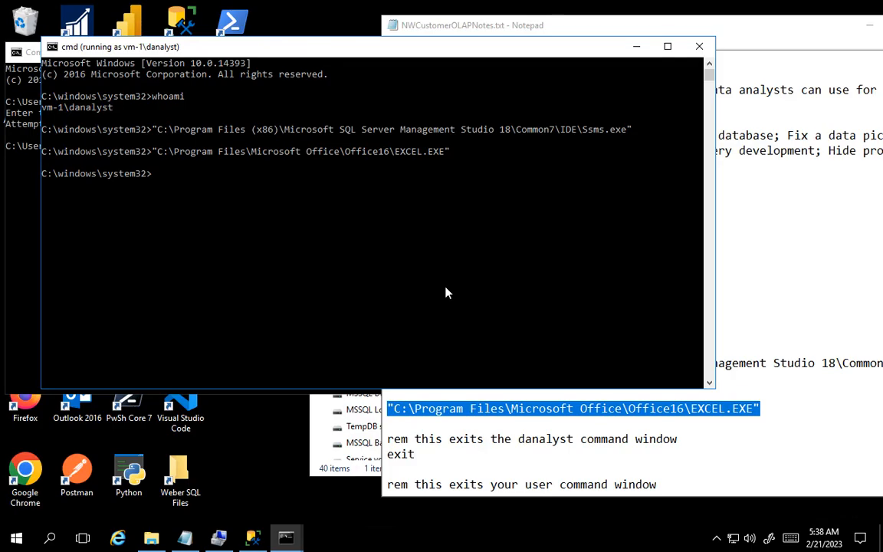
left_click(156, 180)
type("exit")
key("Return")
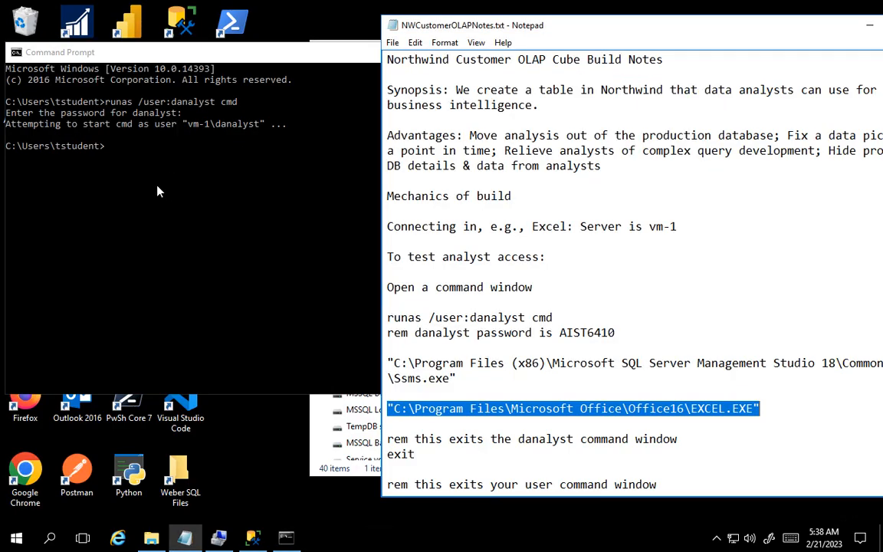
- Exit the remaining Command Prompt window of the tstudent account
left_click(118, 149)
left_click(112, 153)
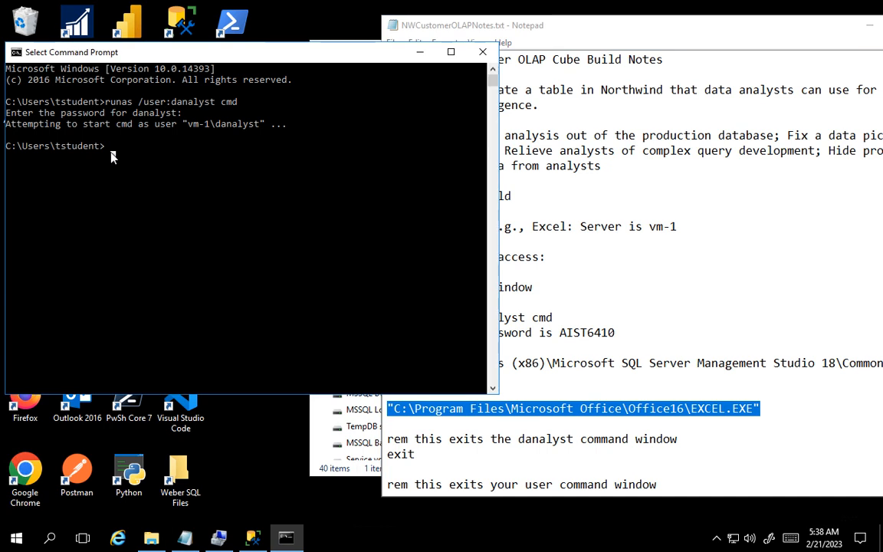
type("exit")
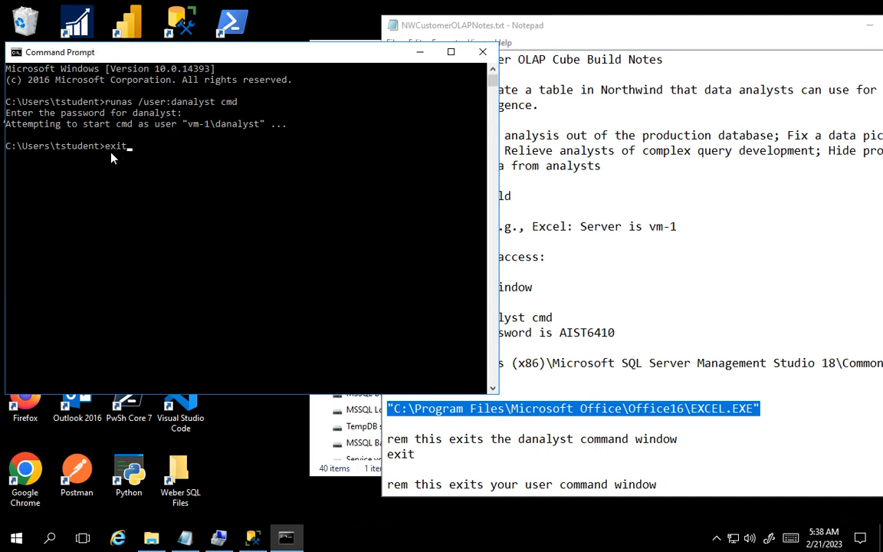
key("Return")
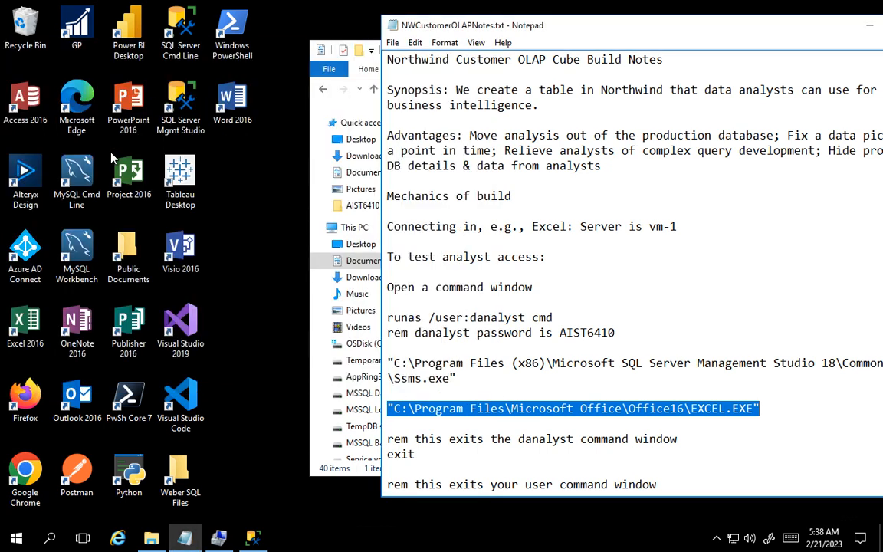
scroll(614, 307, "down", 1)
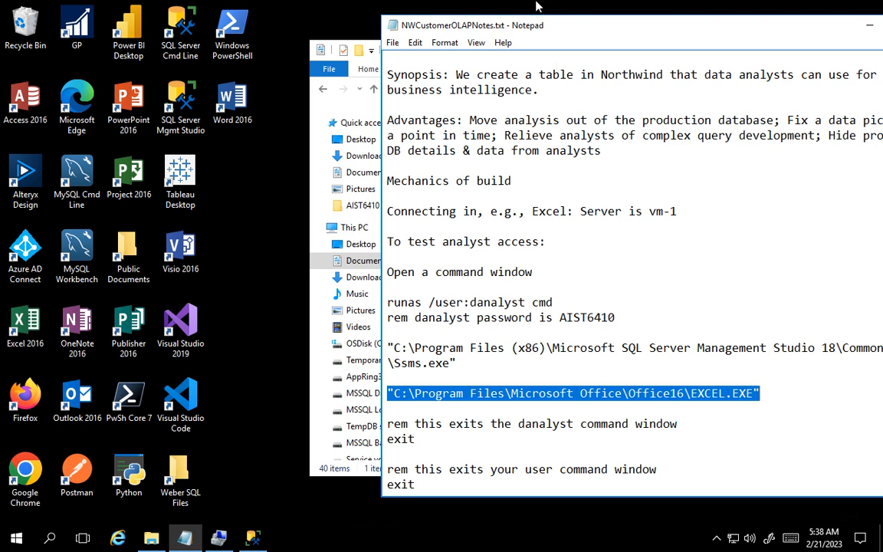
mouse_move(490, 5)
left_click(606, 16)
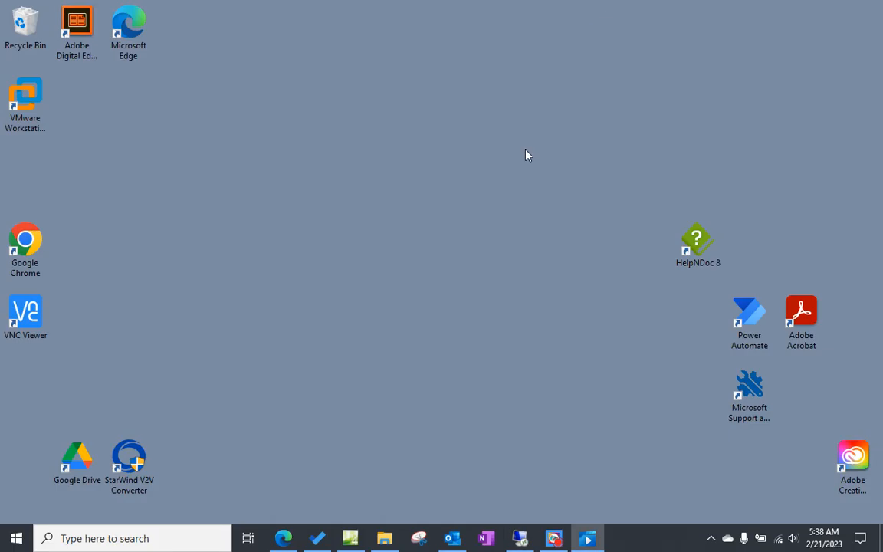
left_click(554, 538)
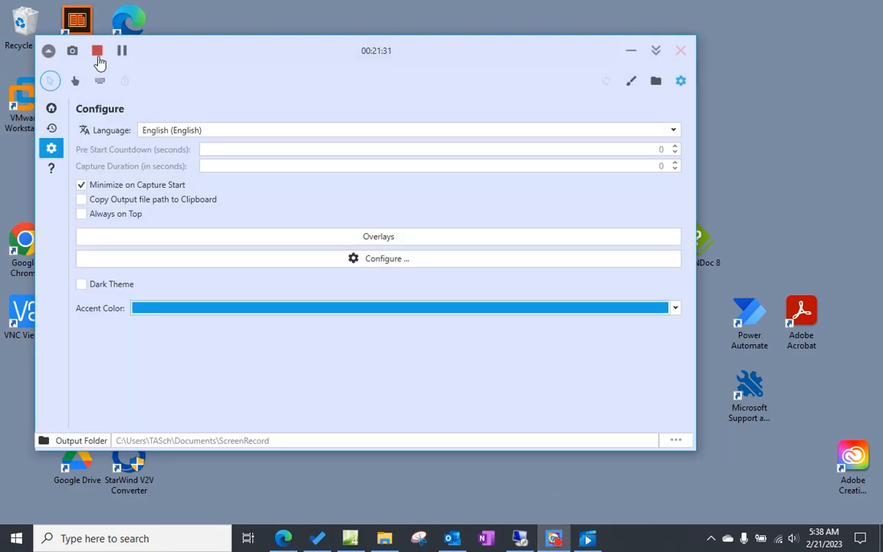